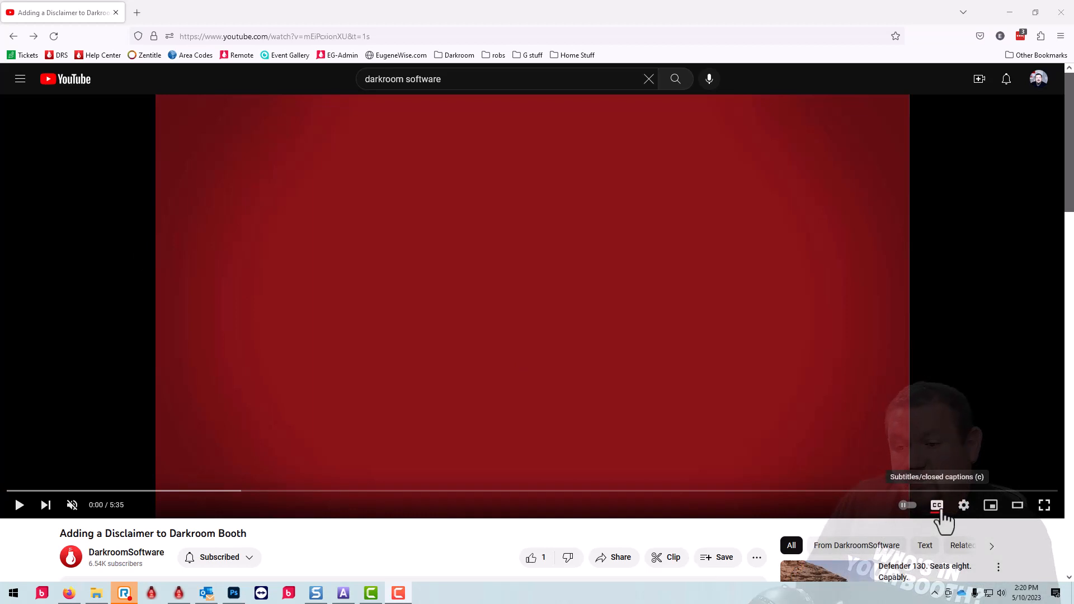
Turn on captions for the YouTube video and auto-translate them to Spanish.
left_click(939, 511)
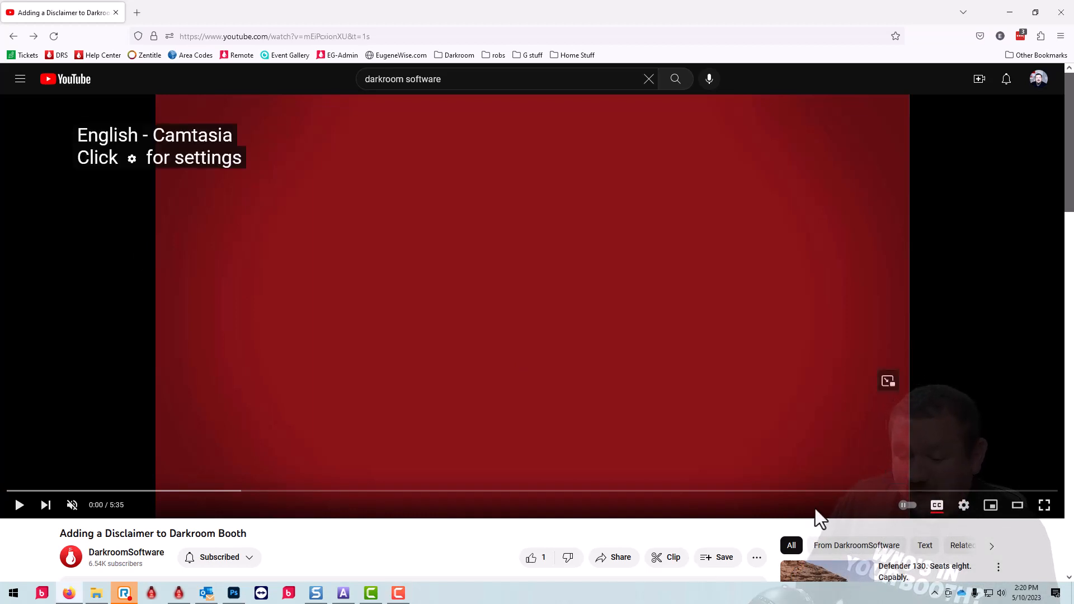
left_click(962, 505)
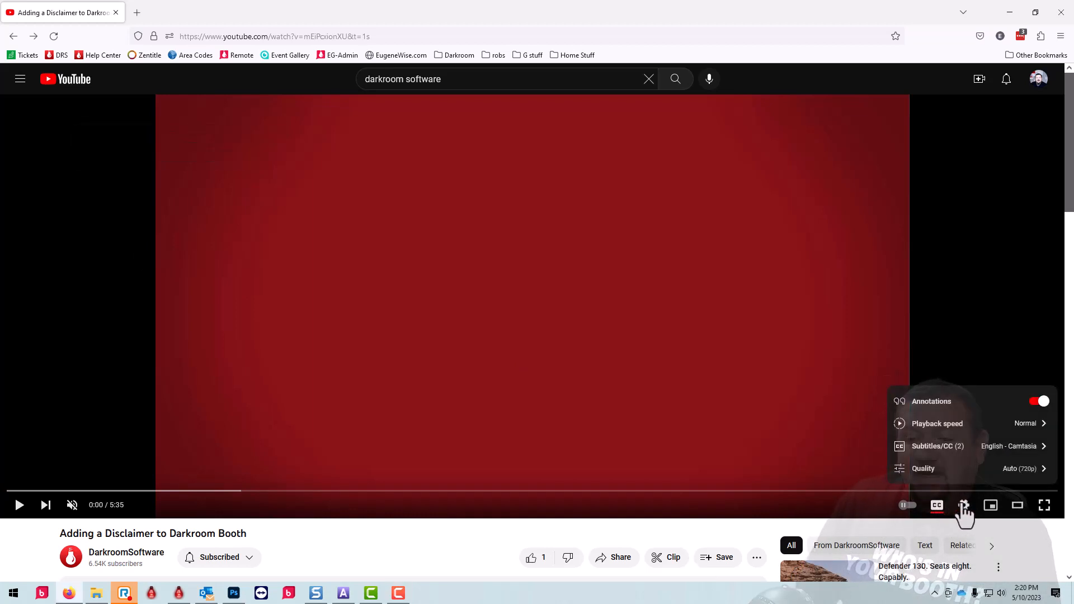
left_click(951, 451)
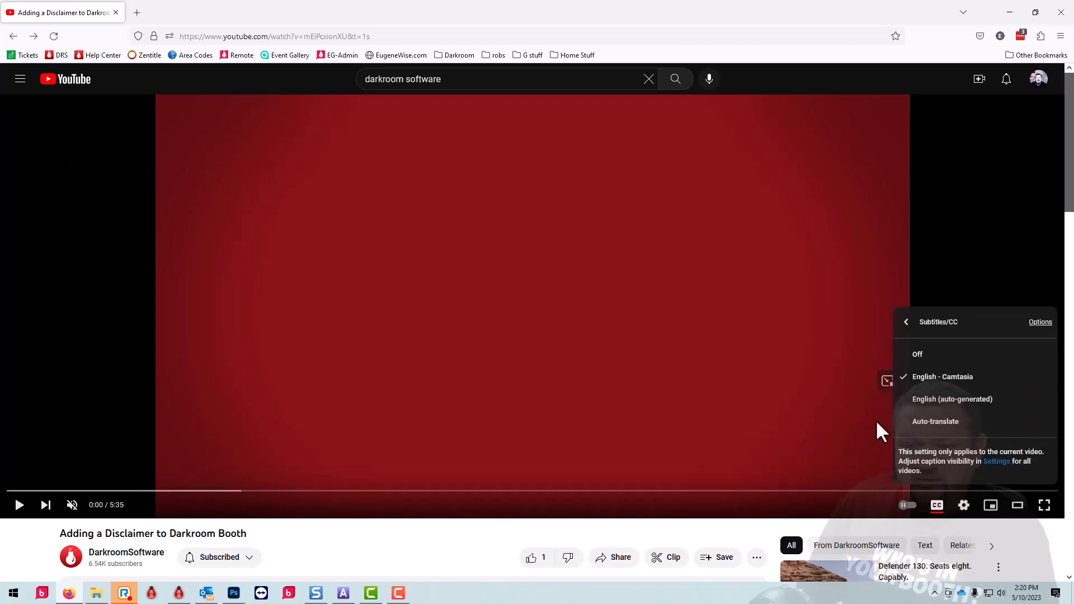
left_click(930, 422)
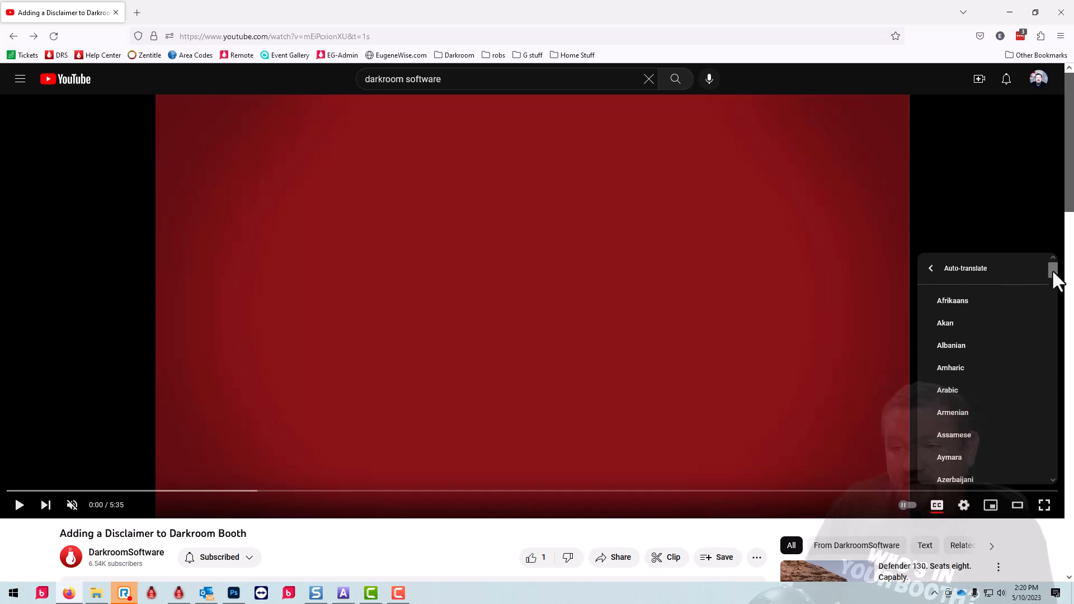
left_click_drag(1052, 270, 1064, 432)
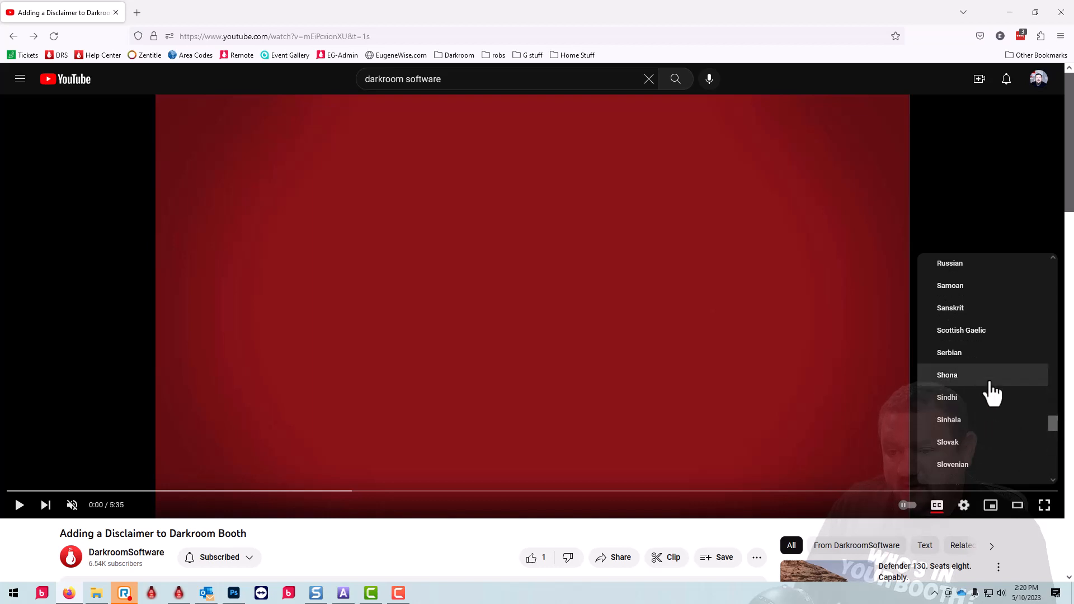
scroll(984, 388, "down", 1)
scroll(978, 442, "down", 5)
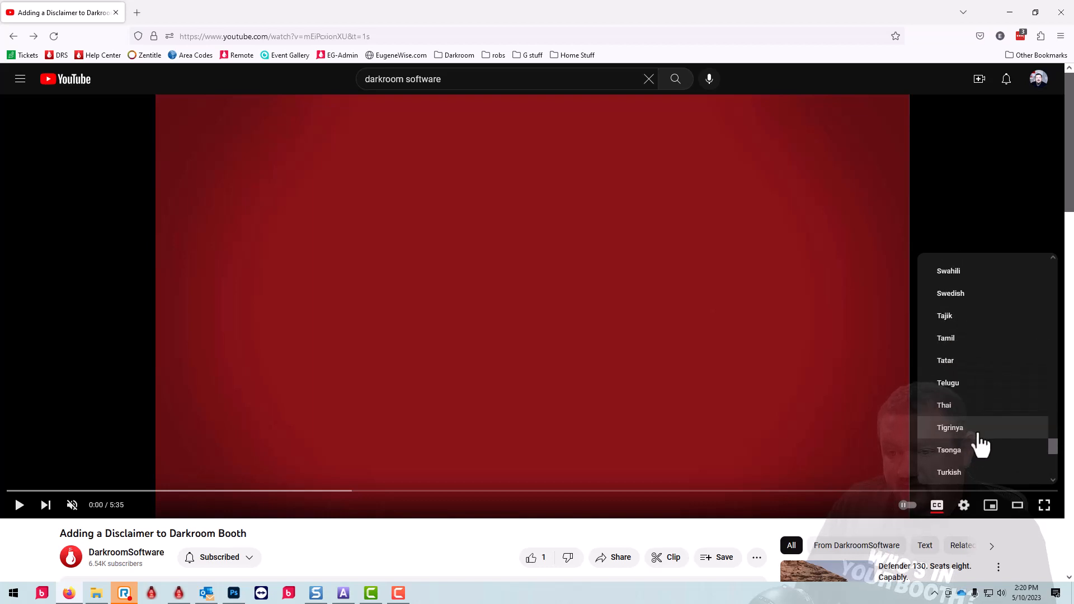
scroll(971, 402, "up", 2)
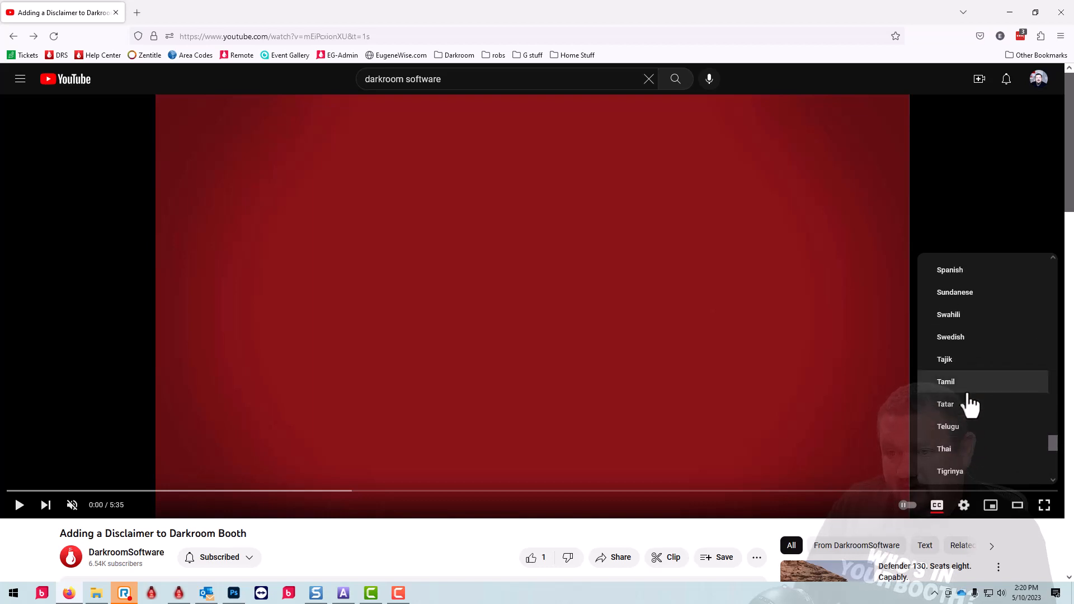
left_click(972, 278)
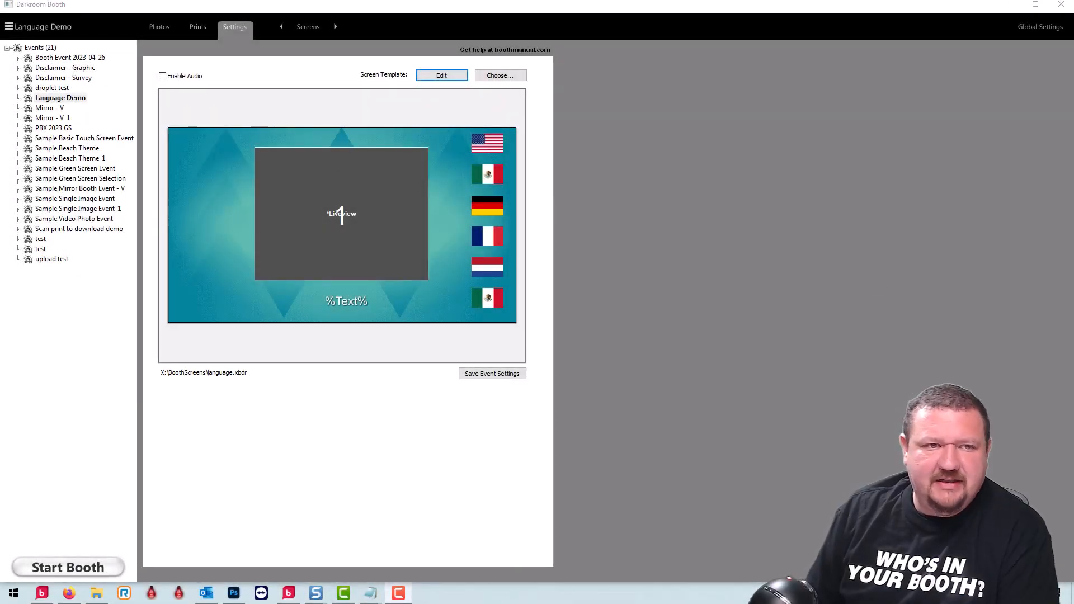
Switch to Darkroom Booth and set the Language Demo event's language to DE: German in its event properties.
left_click(44, 98)
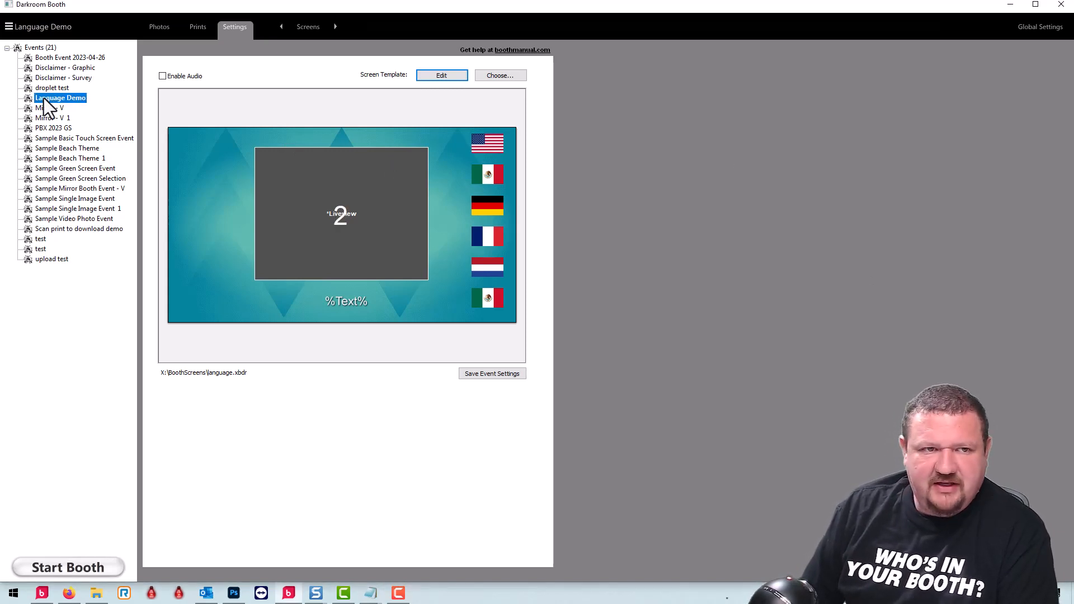
double_click(44, 99)
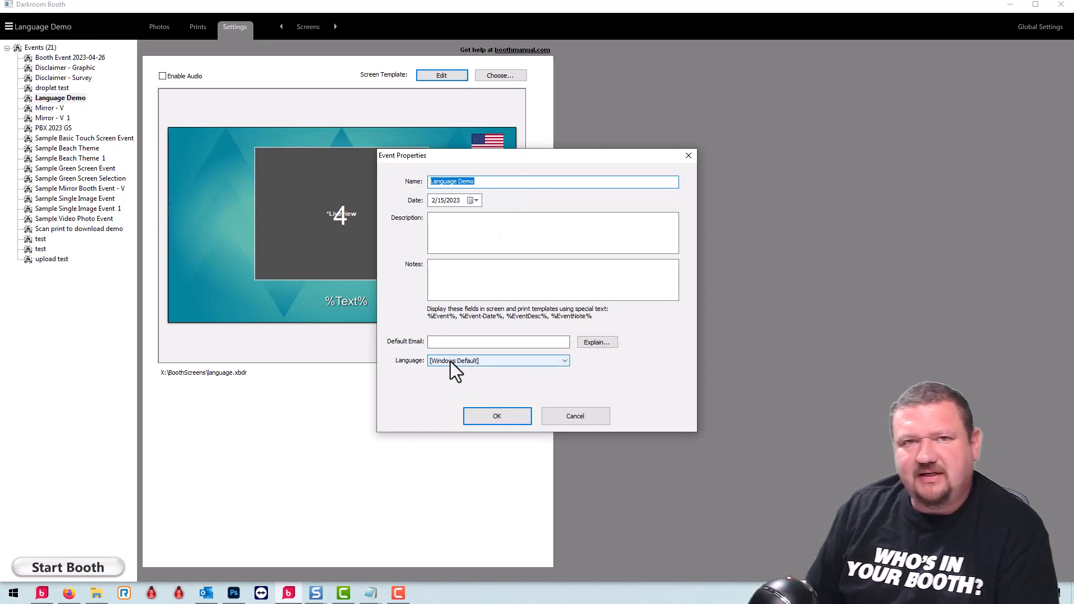
left_click(450, 362)
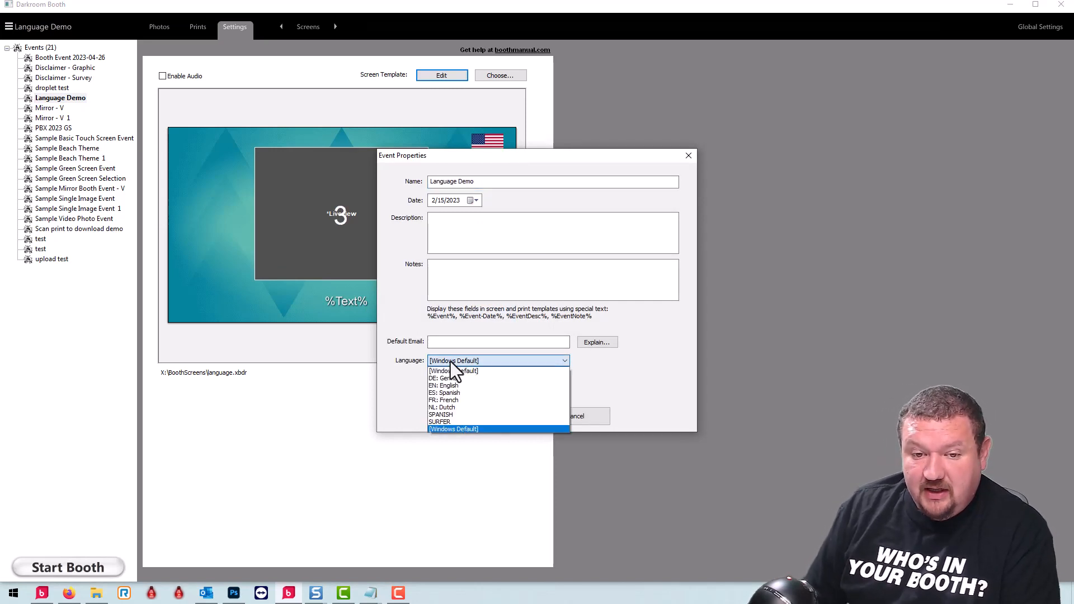
key("Down")
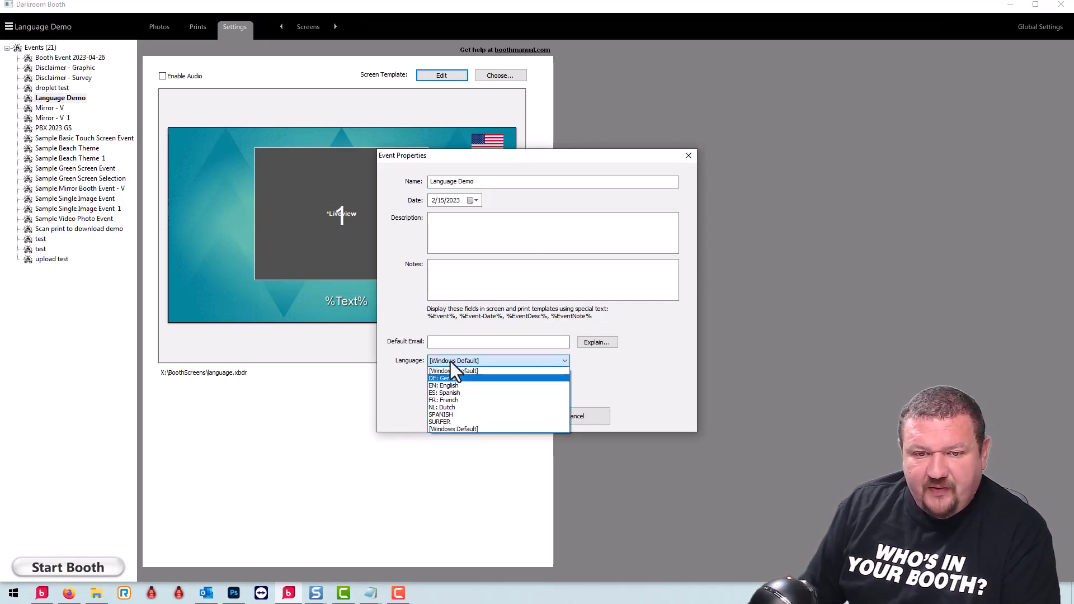
left_click(445, 379)
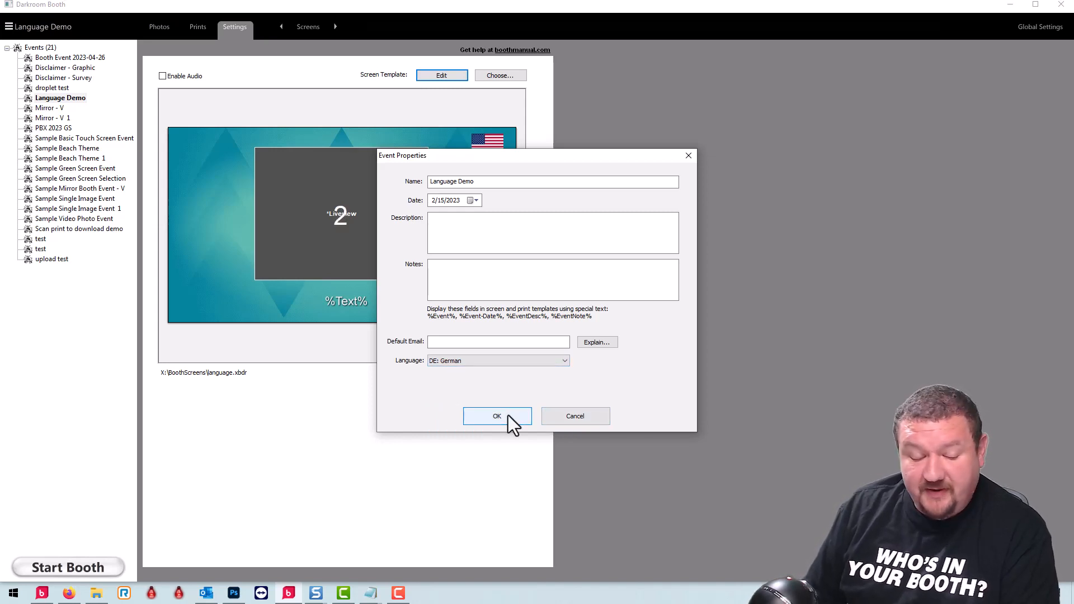
left_click(508, 415)
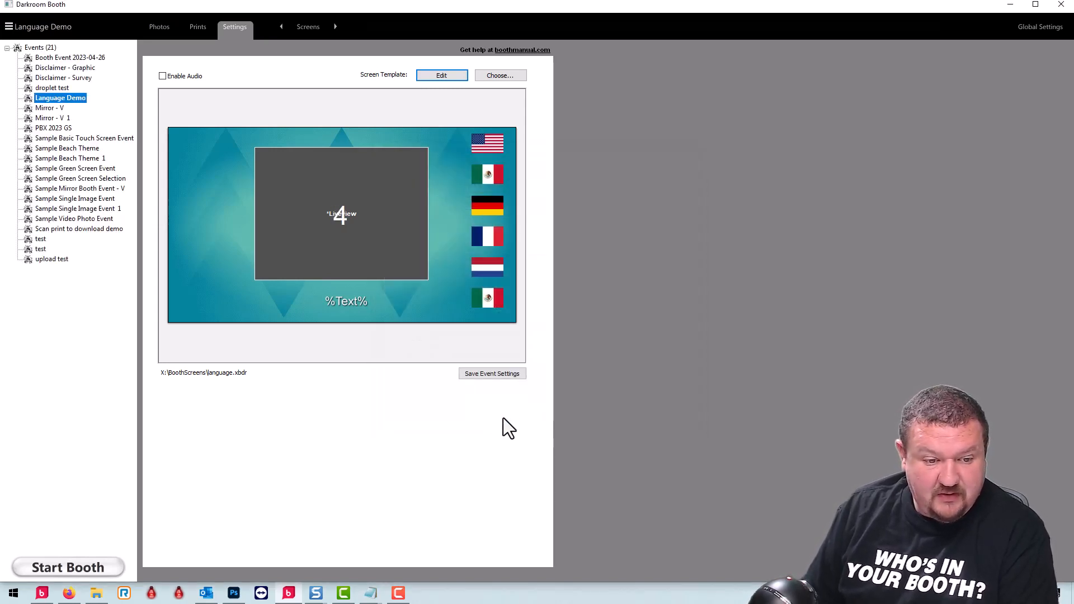
Run a test session in booth mode, choose email delivery, finish the email prompt without an address, and exit booth mode.
left_click(67, 566)
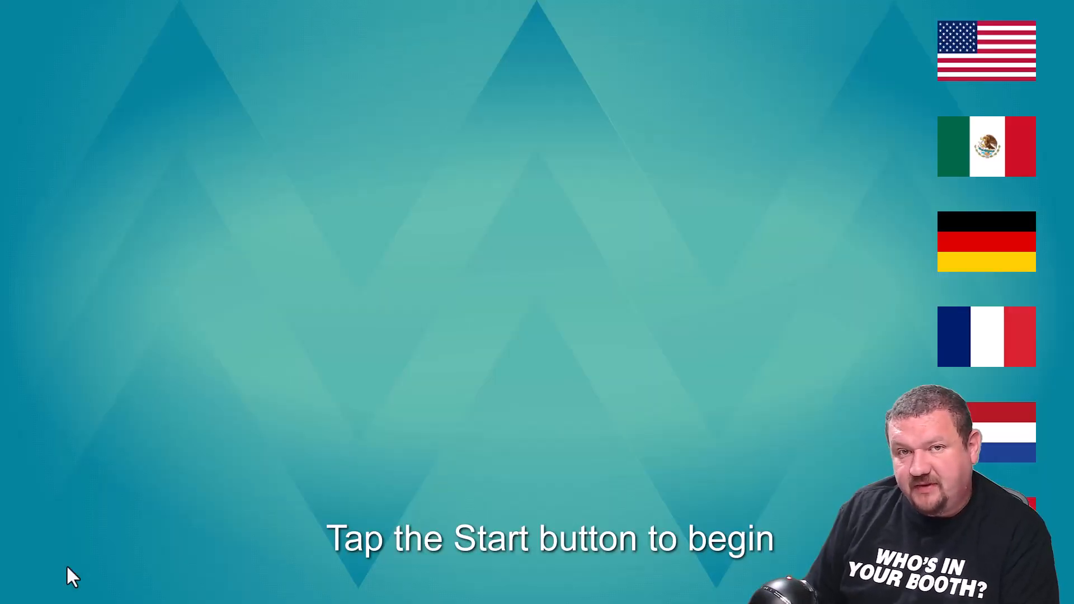
left_click(62, 531)
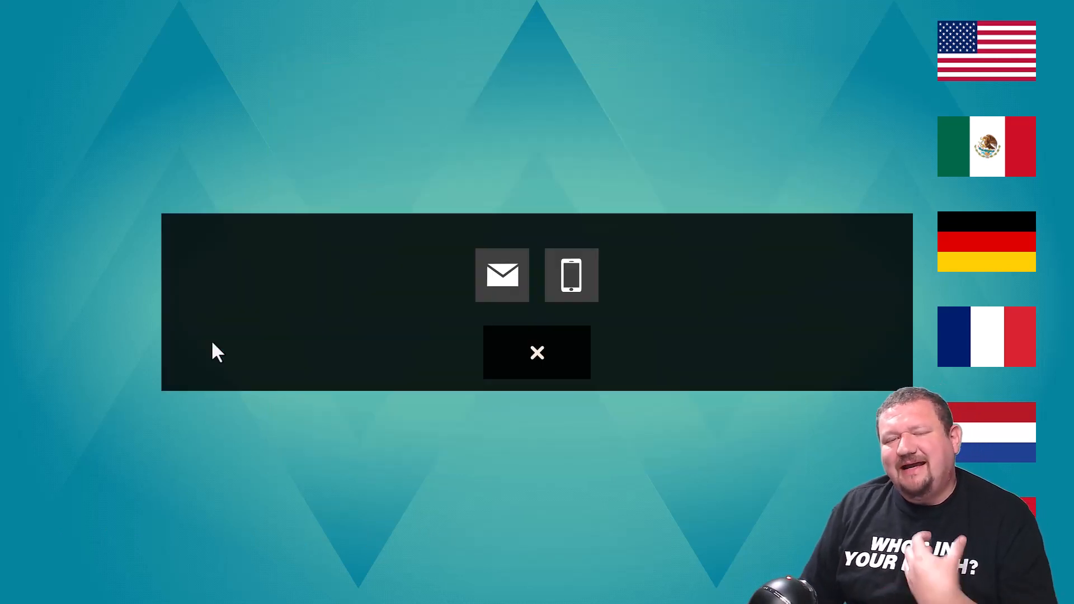
left_click(505, 280)
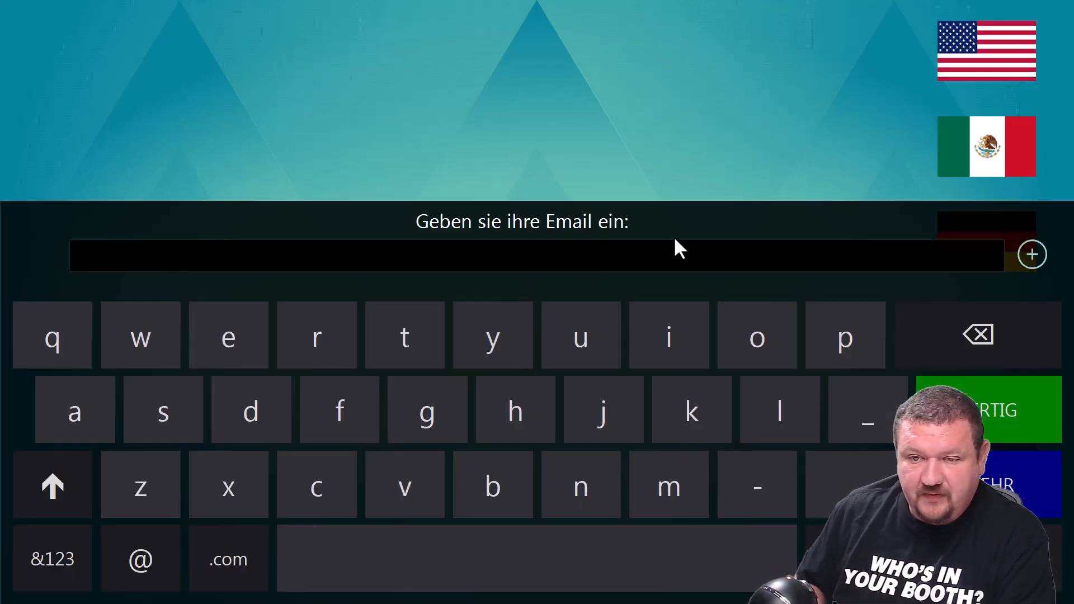
left_click(991, 398)
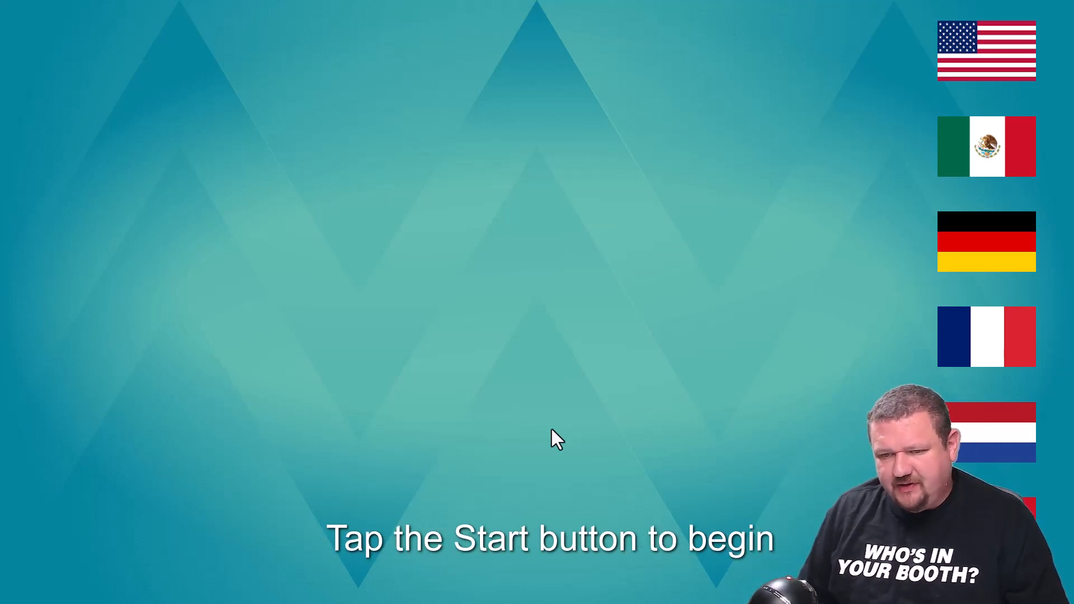
key("Escape")
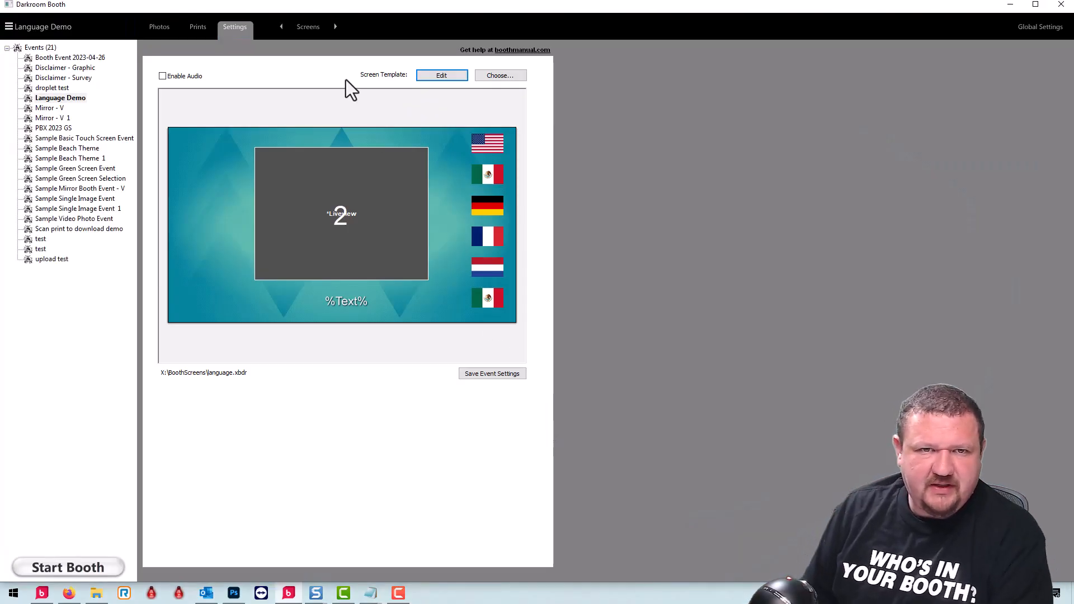
Review Language Demo's prompt text settings, compare them with those of the sample events, and return to Language Demo.
left_click(313, 25)
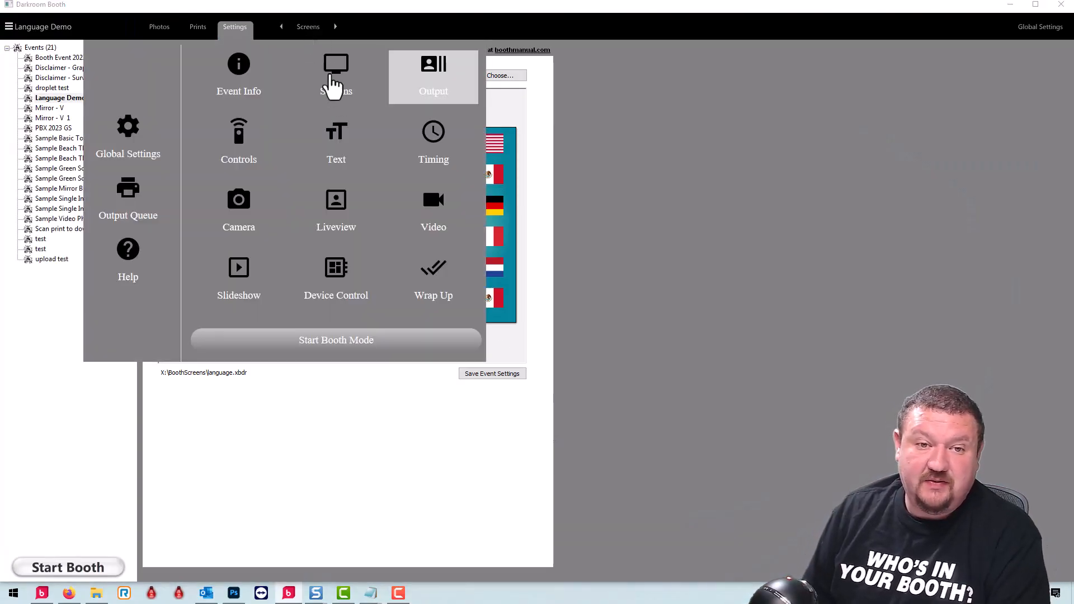
left_click(358, 155)
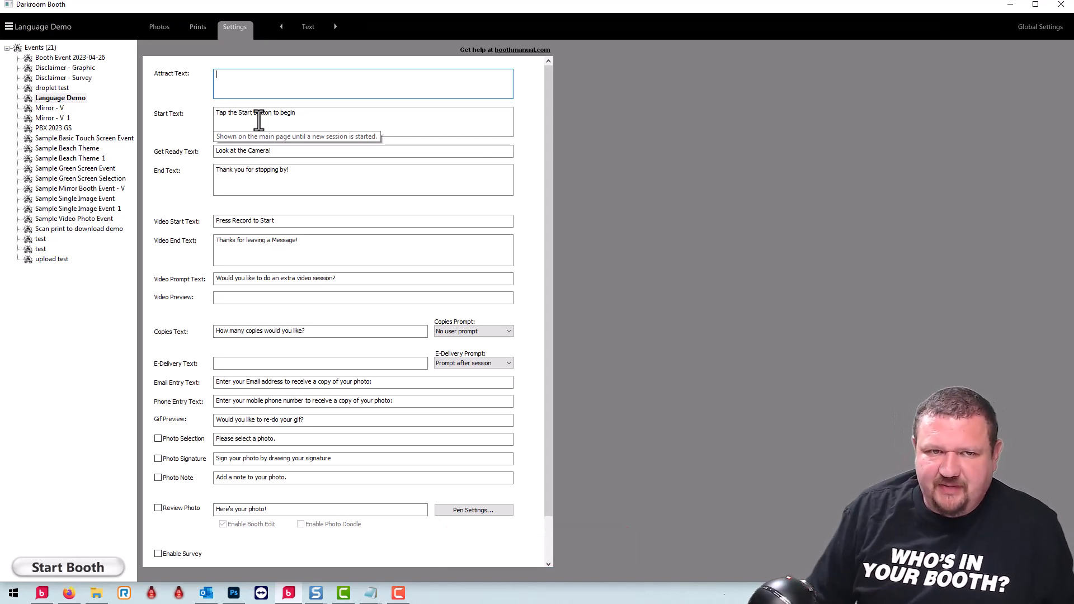
left_click(54, 163)
left_click(53, 192)
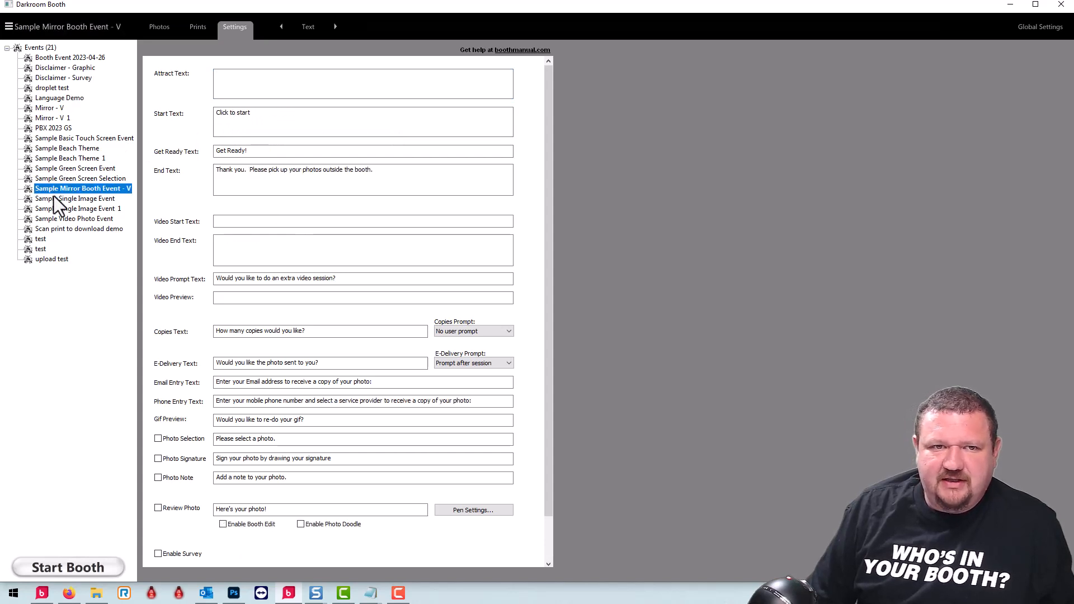
left_click(55, 207)
left_click(46, 99)
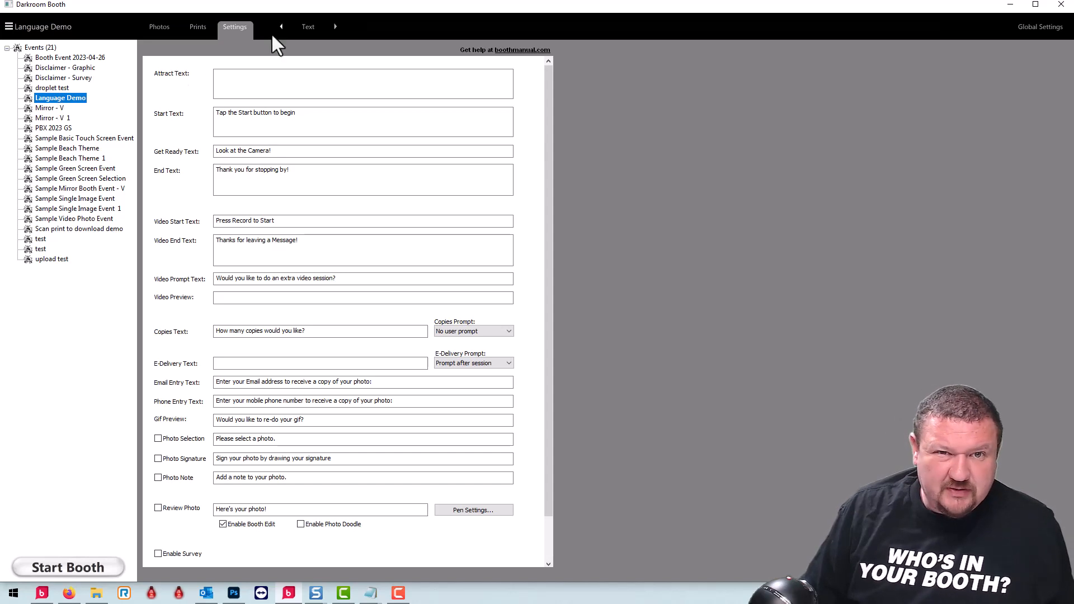
Open Language Demo's screen template for editing and inspect the booth command assigned to the upper Mexican flag.
left_click(300, 26)
left_click(321, 83)
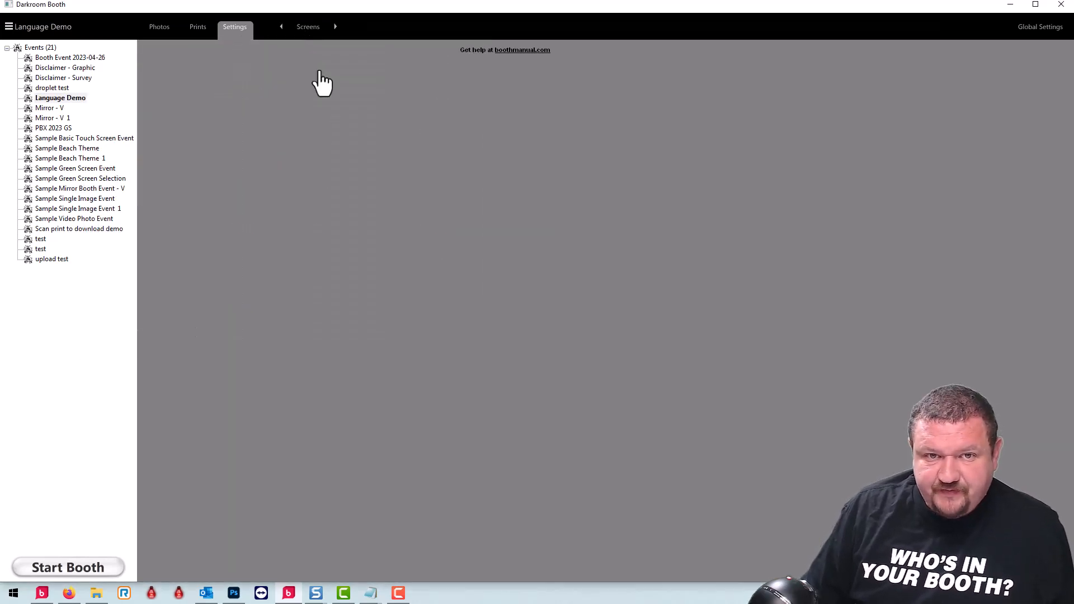
key("Return")
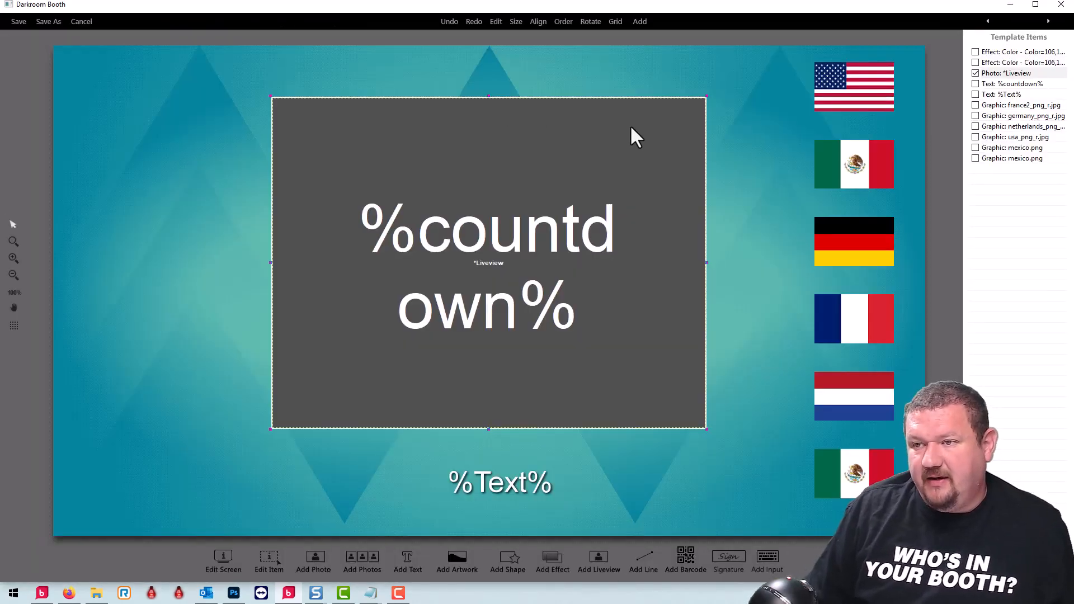
double_click(856, 165)
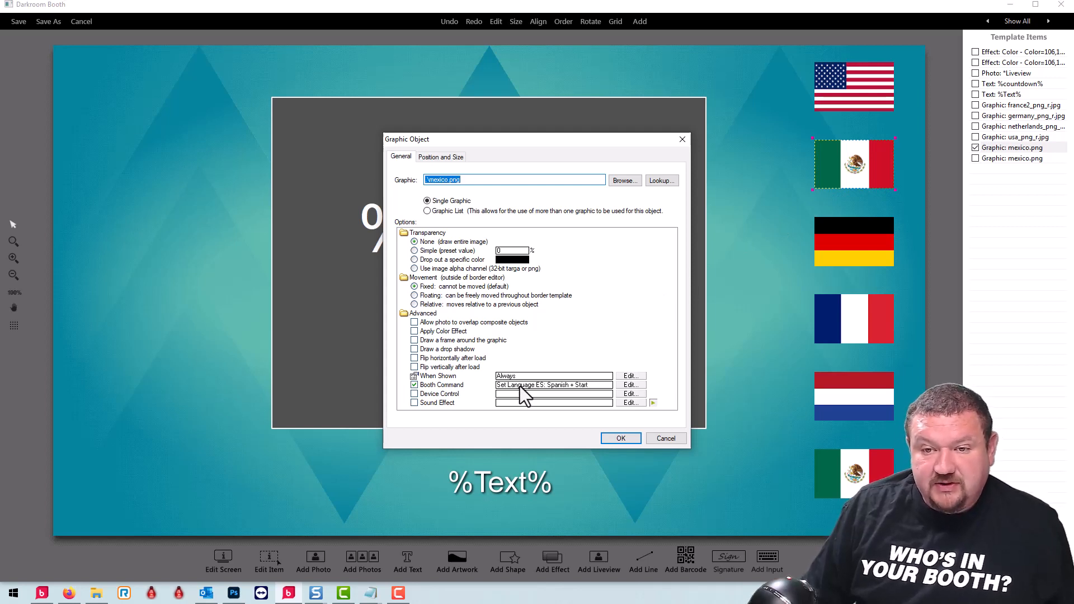
left_click(626, 384)
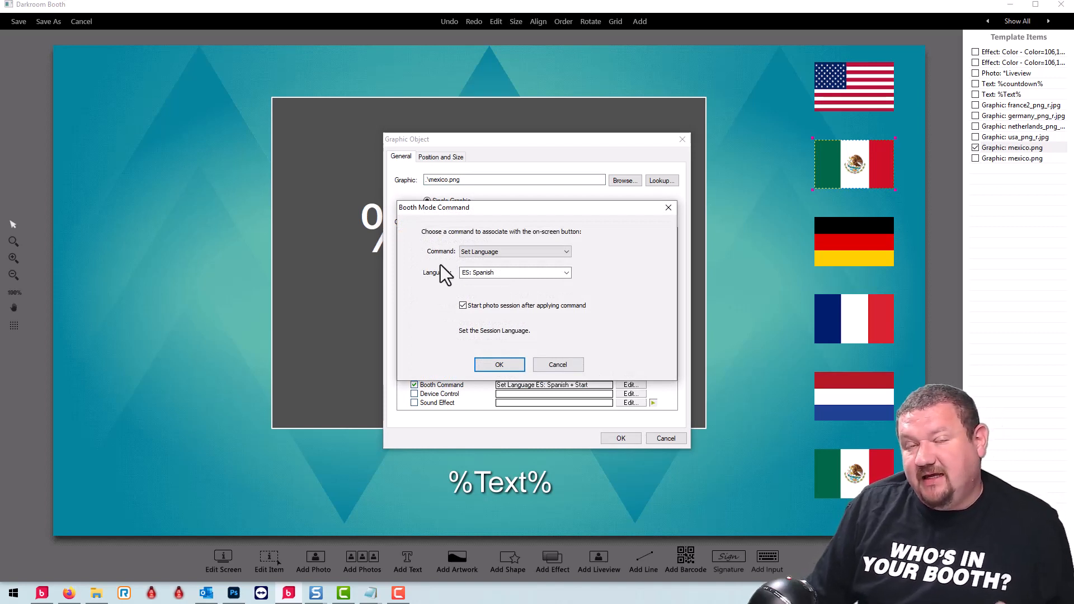
key("Return")
key("Return")
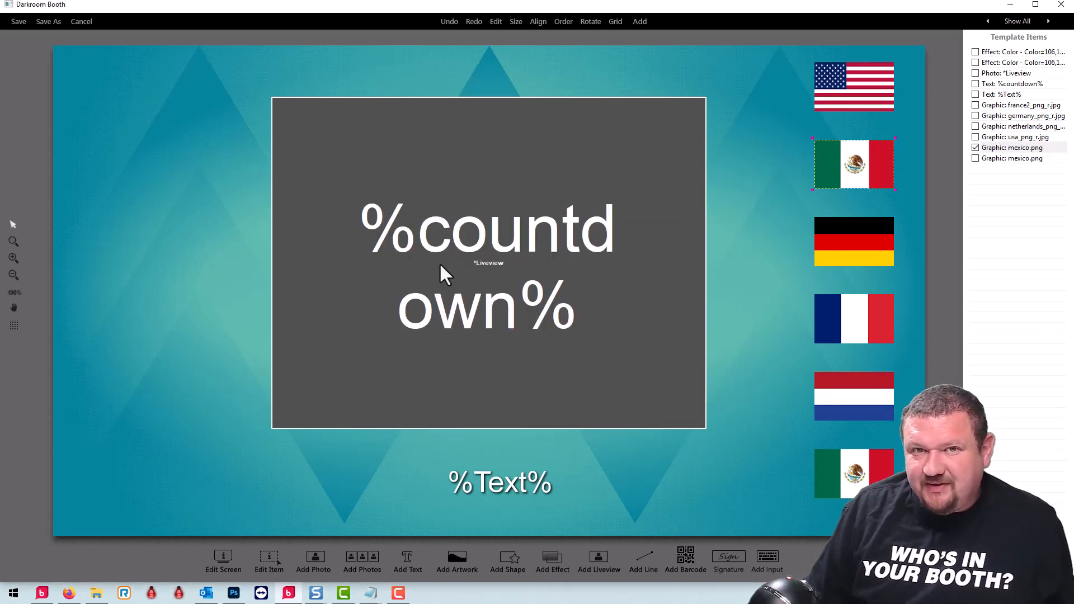
Switch to File Explorer's Translate folder, preview ES.txt, DE.txt and README.txt, and open Surfer.txt in Notepad.
left_click(96, 594)
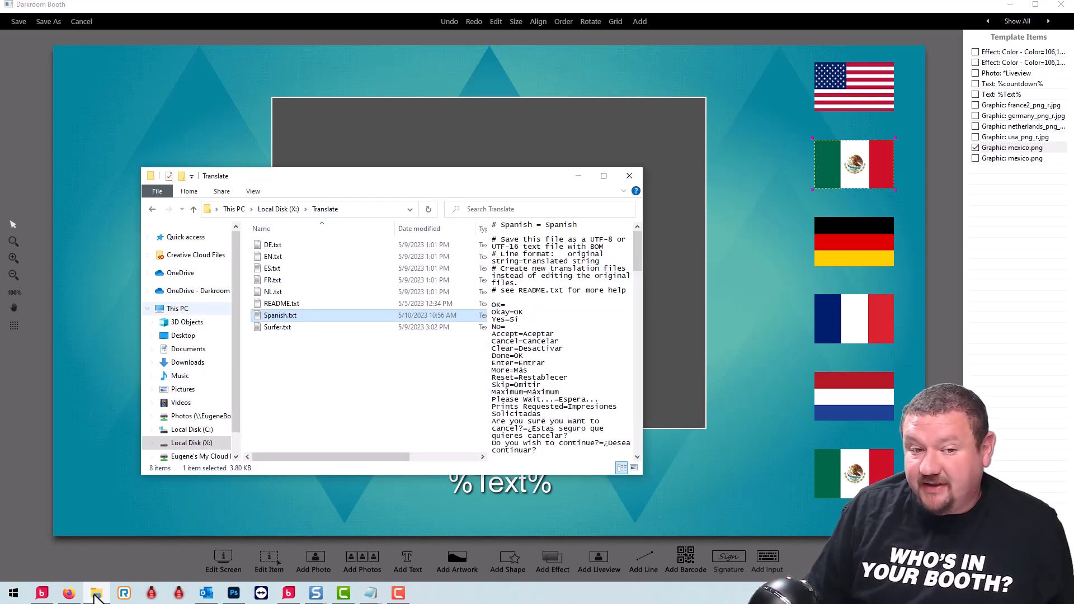
left_click(290, 270)
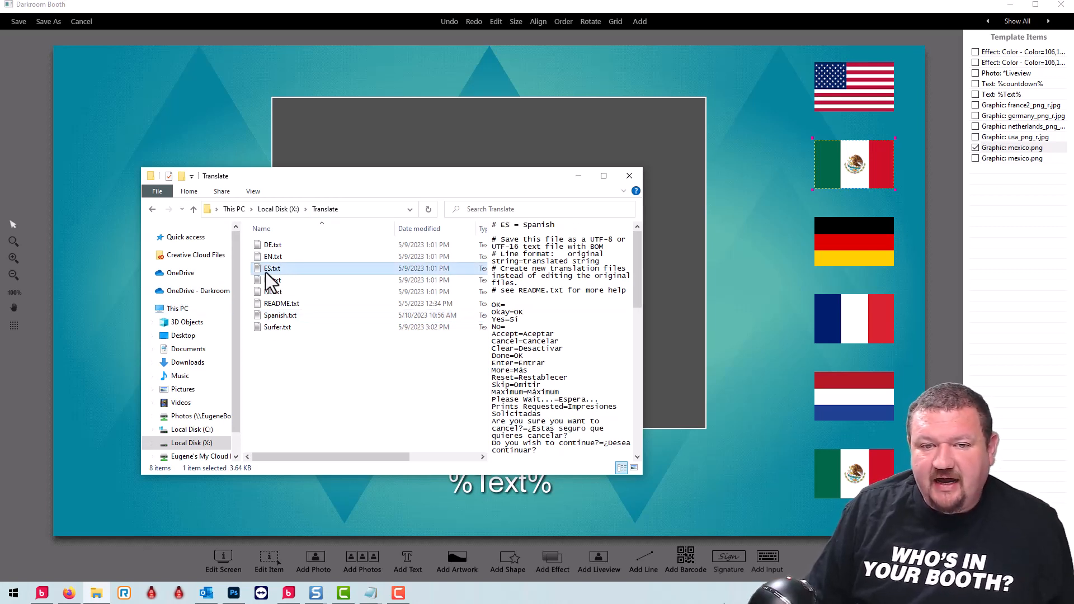
left_click(279, 248)
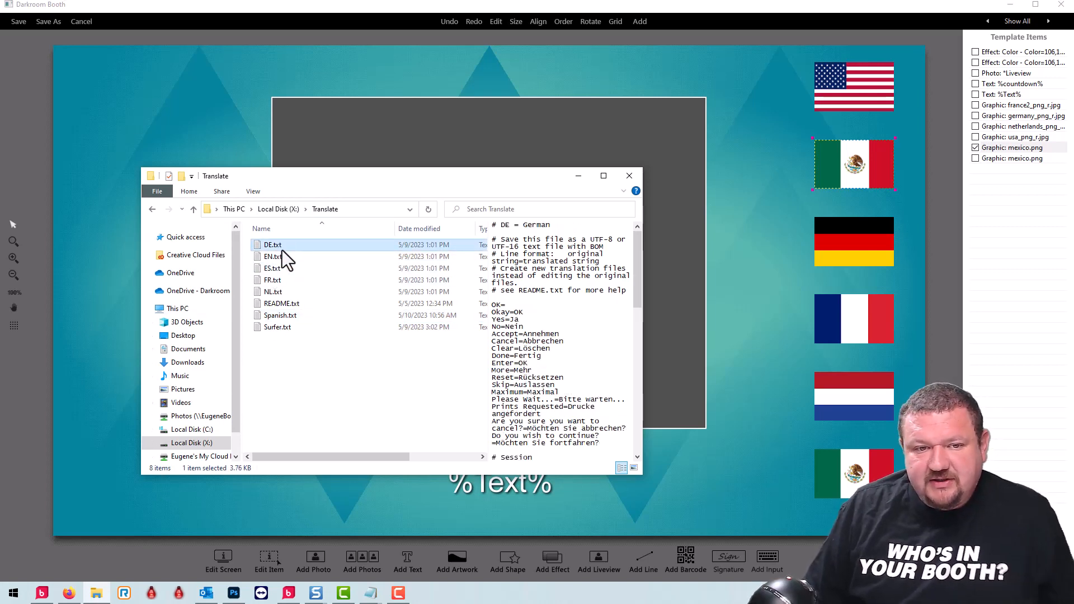
left_click(286, 302, "shift")
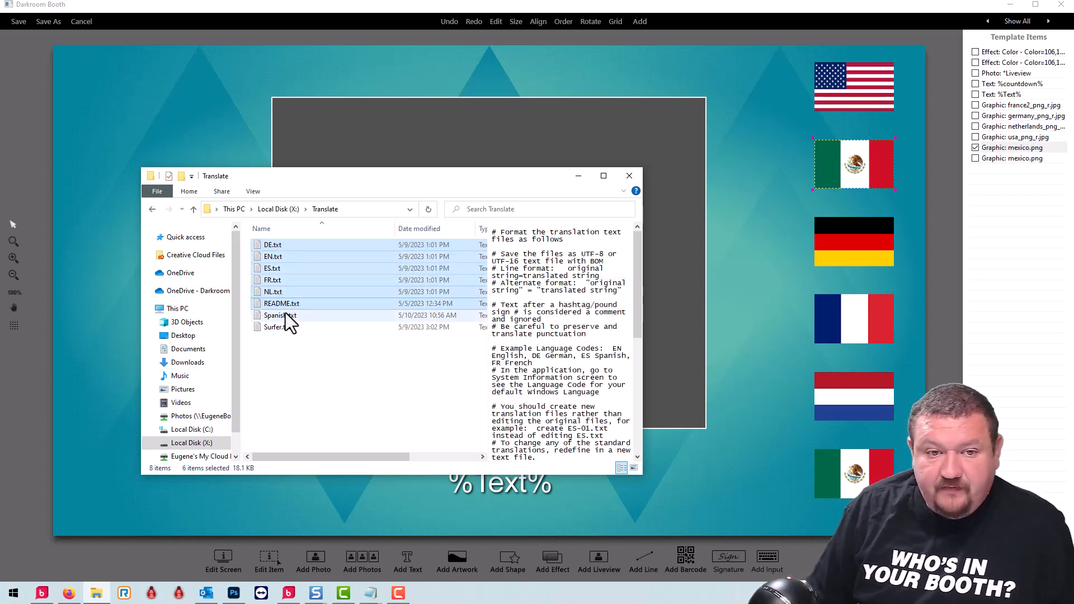
left_click(305, 307)
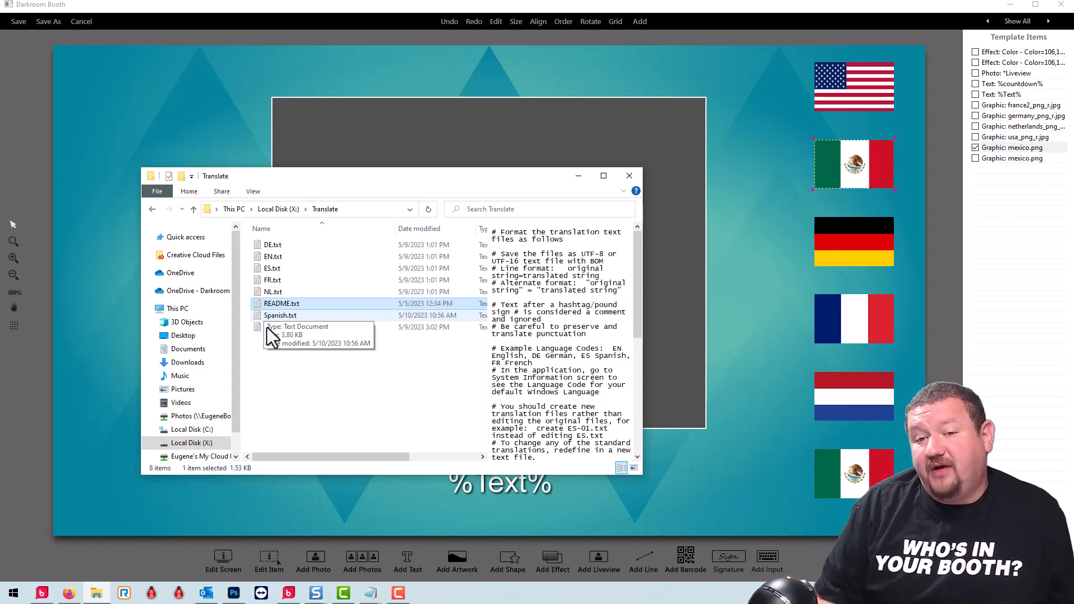
left_click(272, 332)
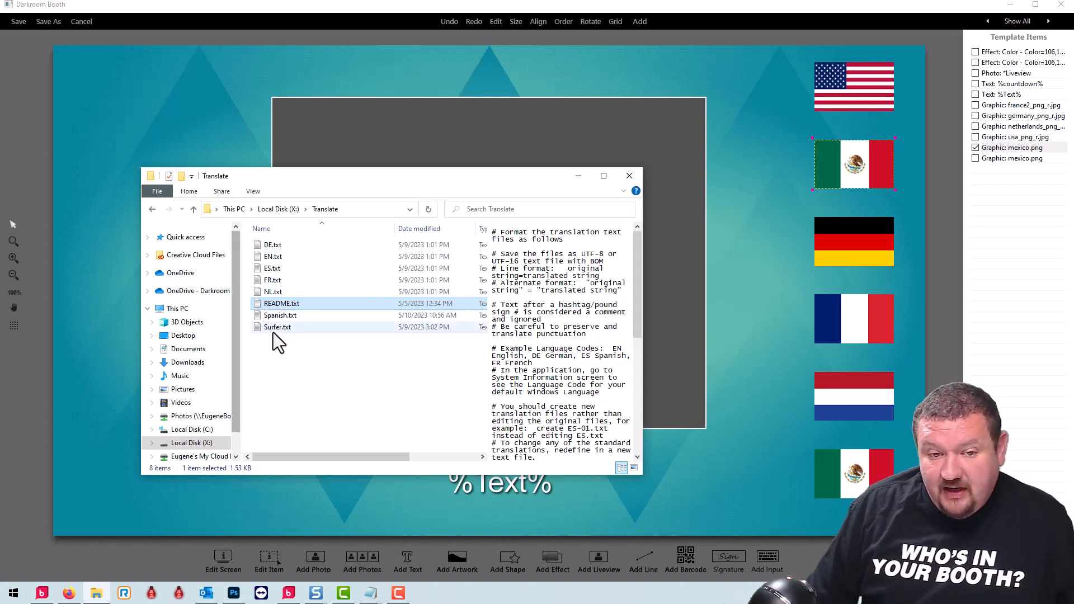
double_click(275, 327)
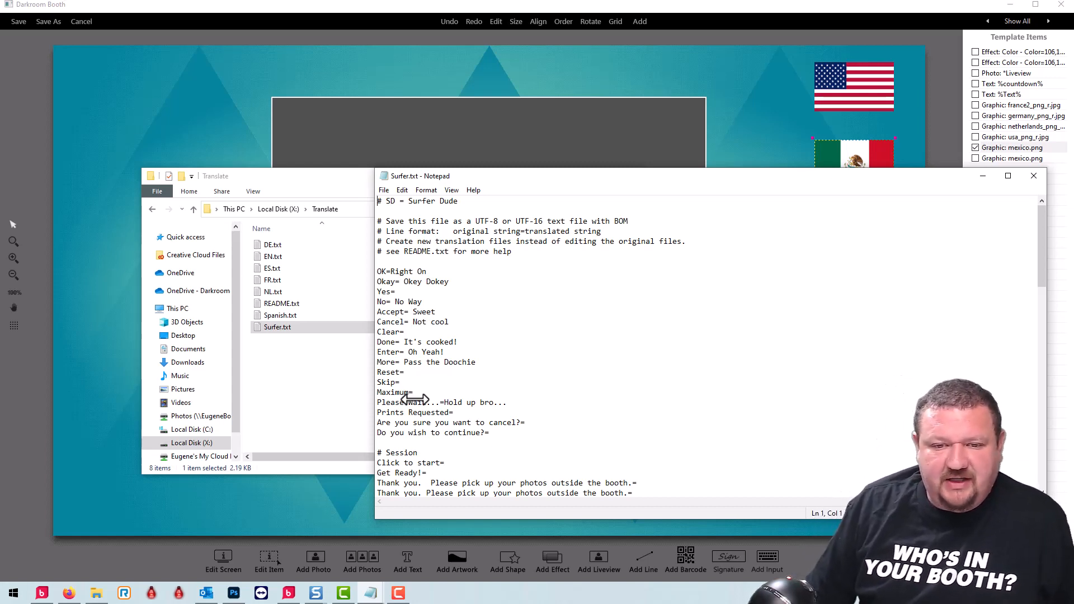
Close Surfer.txt, return to Darkroom Booth's template editor, and inspect the booth commands assigned to the lower and upper Mexican flags.
left_click(155, 85)
key("alt+Tab")
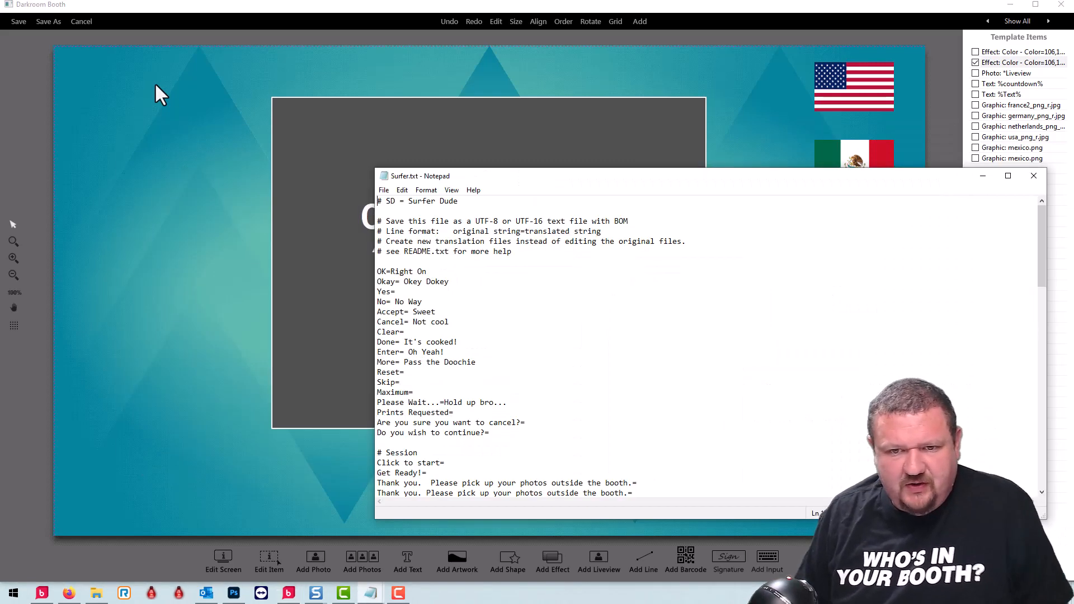
left_click(1036, 177)
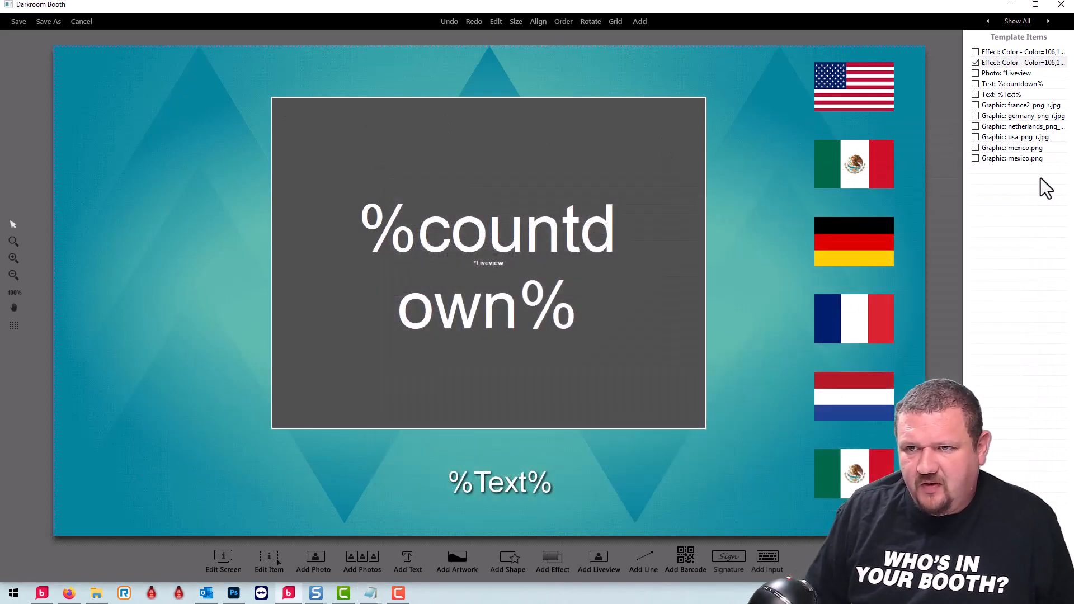
left_click(839, 499)
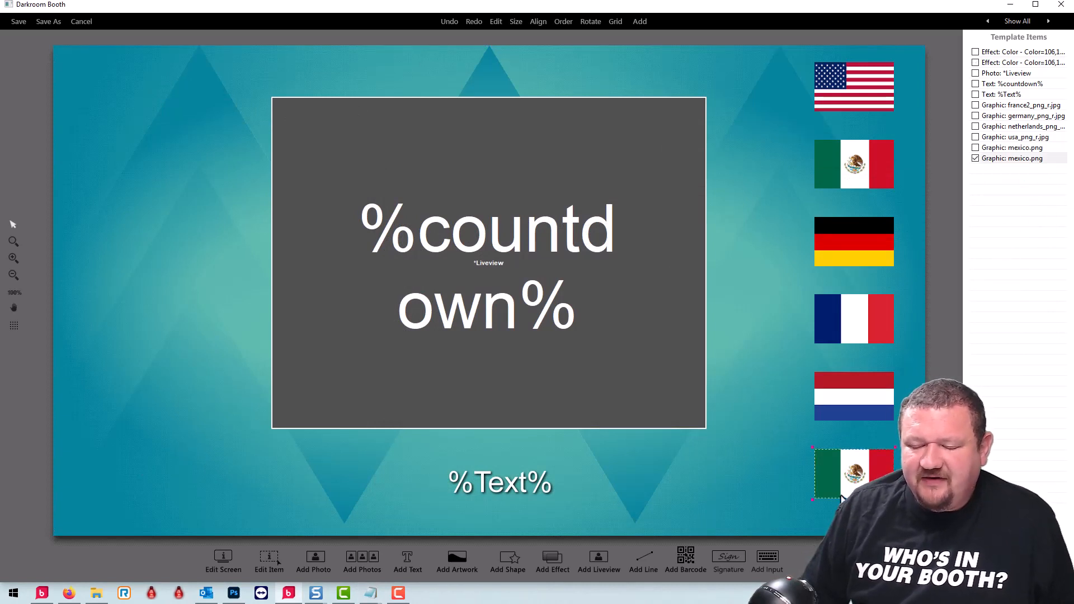
left_click(269, 559)
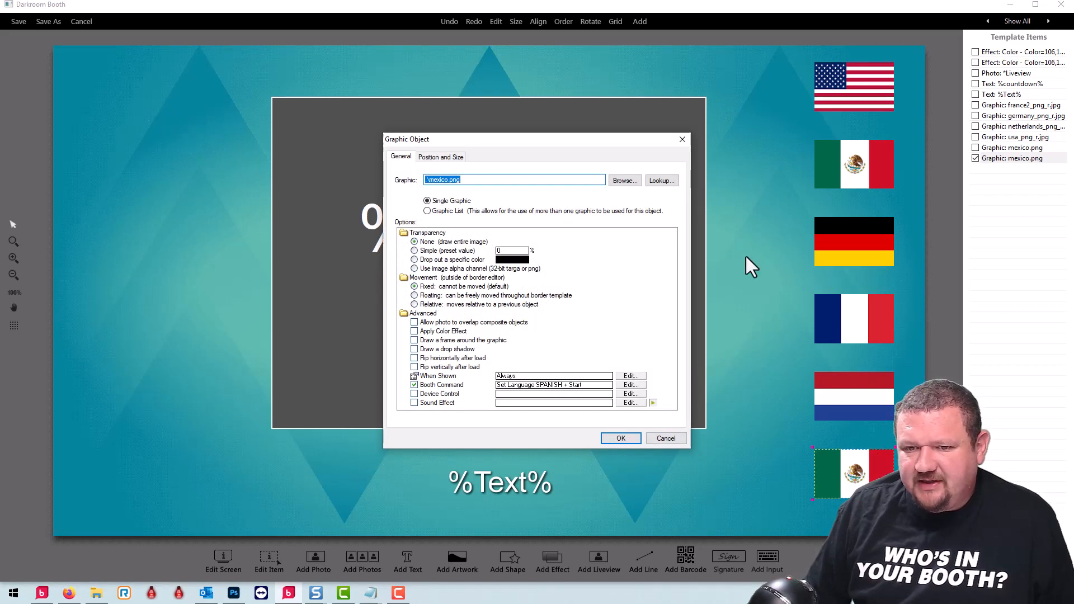
left_click(682, 139)
double_click(871, 173)
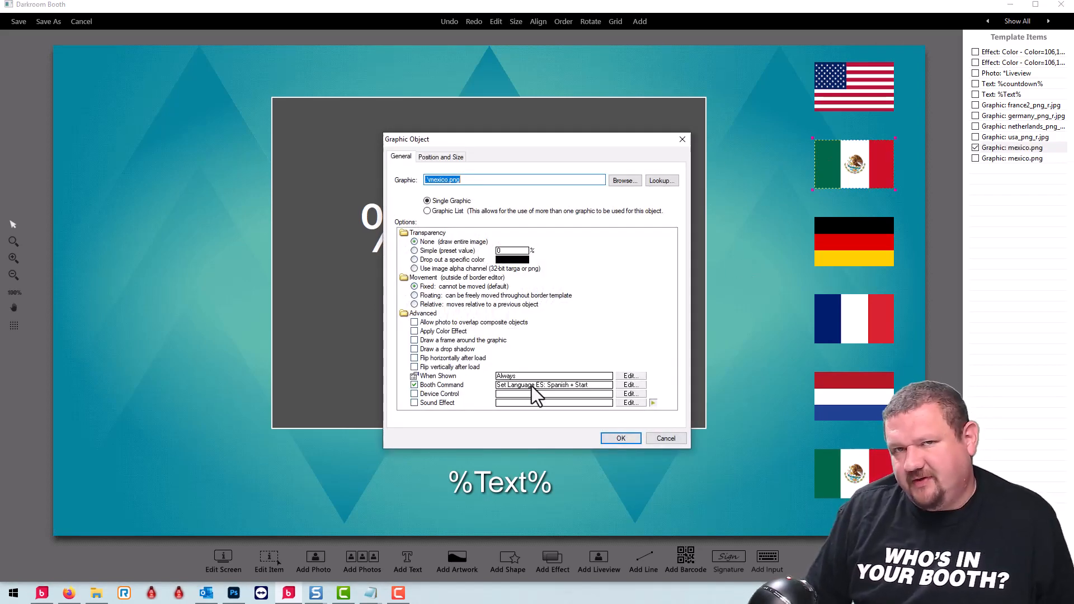
key("Escape")
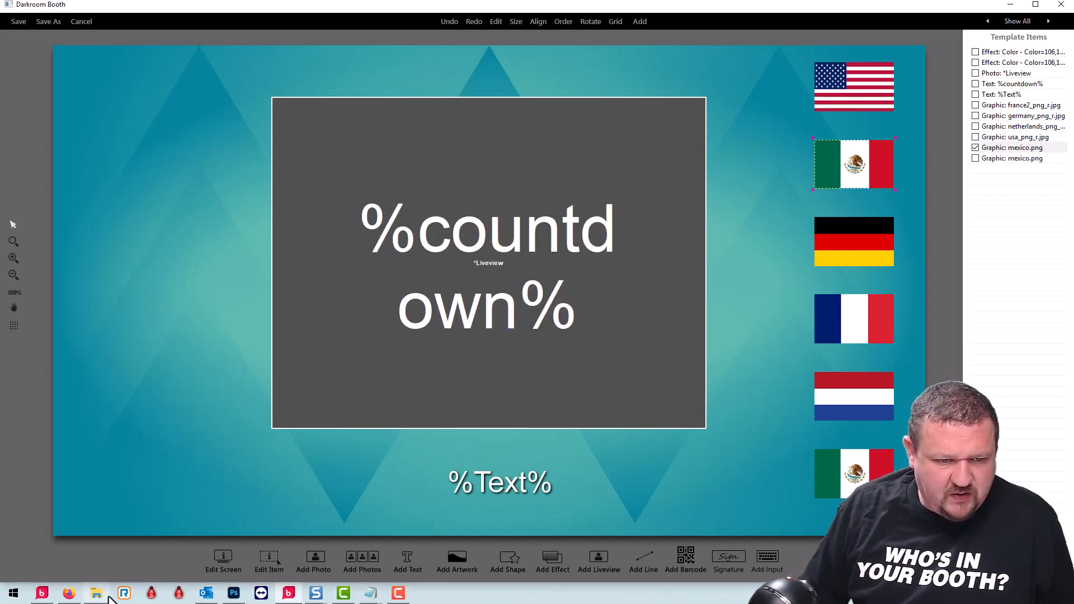
Switch to File Explorer's Translate folder, preview Spanish.txt, open it in Notepad, and review its translation lines through the end.
mouse_move(110, 599)
left_click(107, 554)
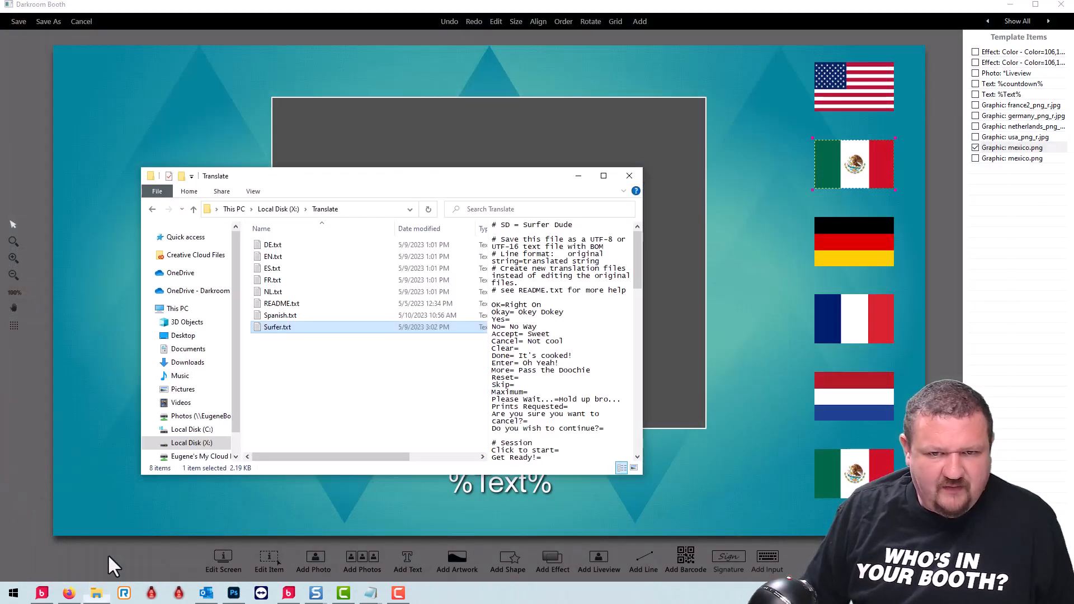
left_click(295, 317)
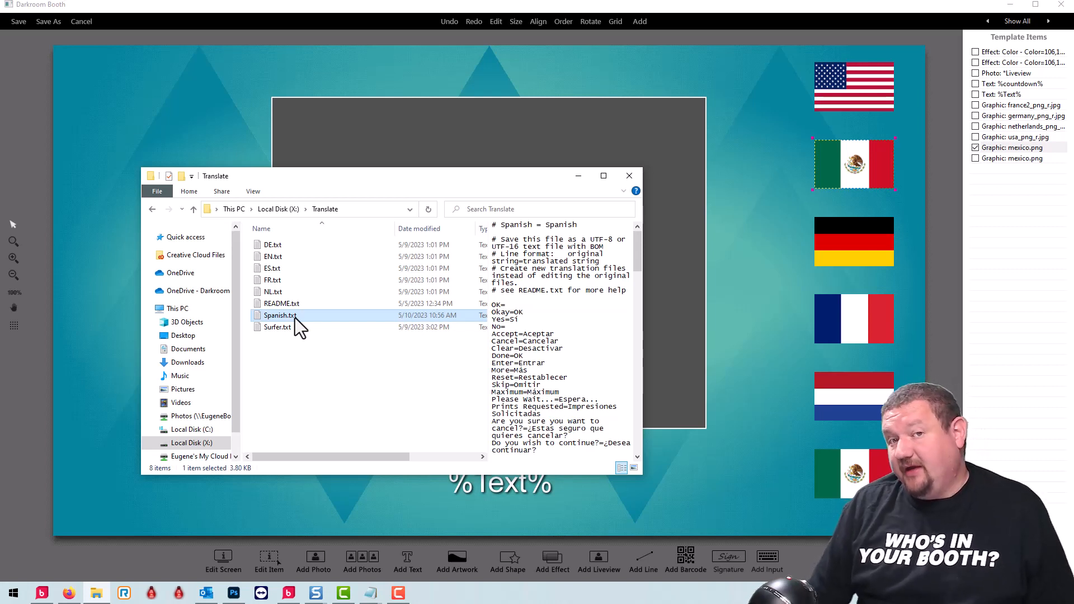
left_click(290, 268)
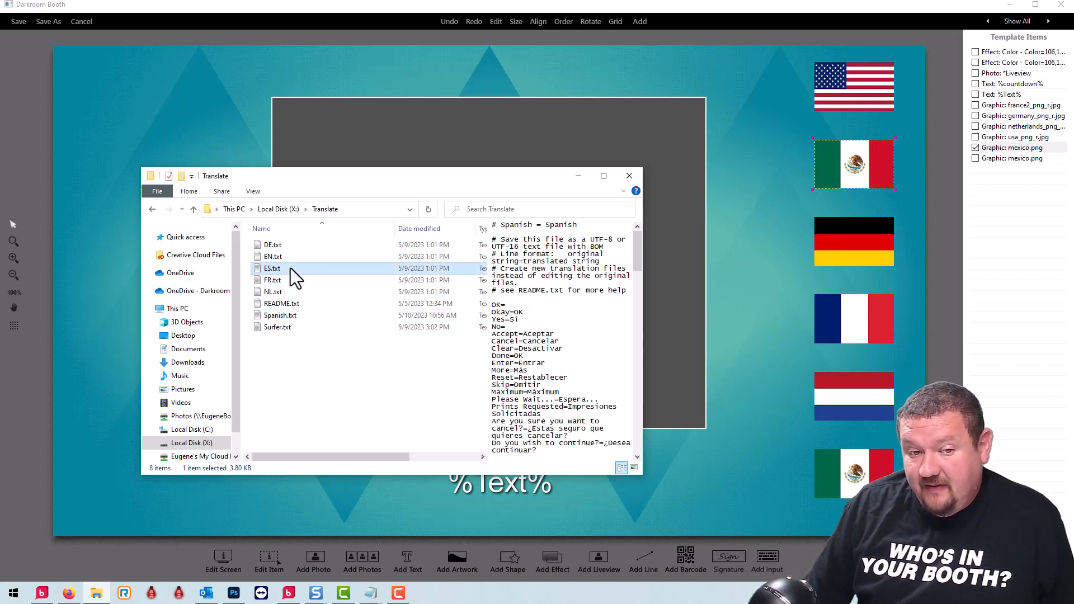
double_click(311, 317)
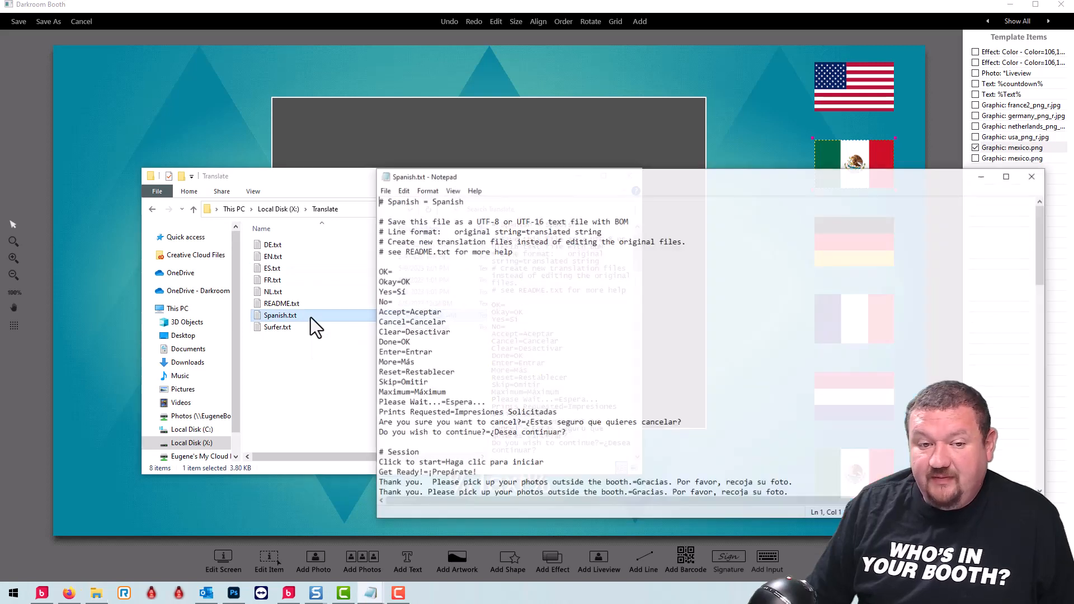
scroll(311, 317, "down", 20)
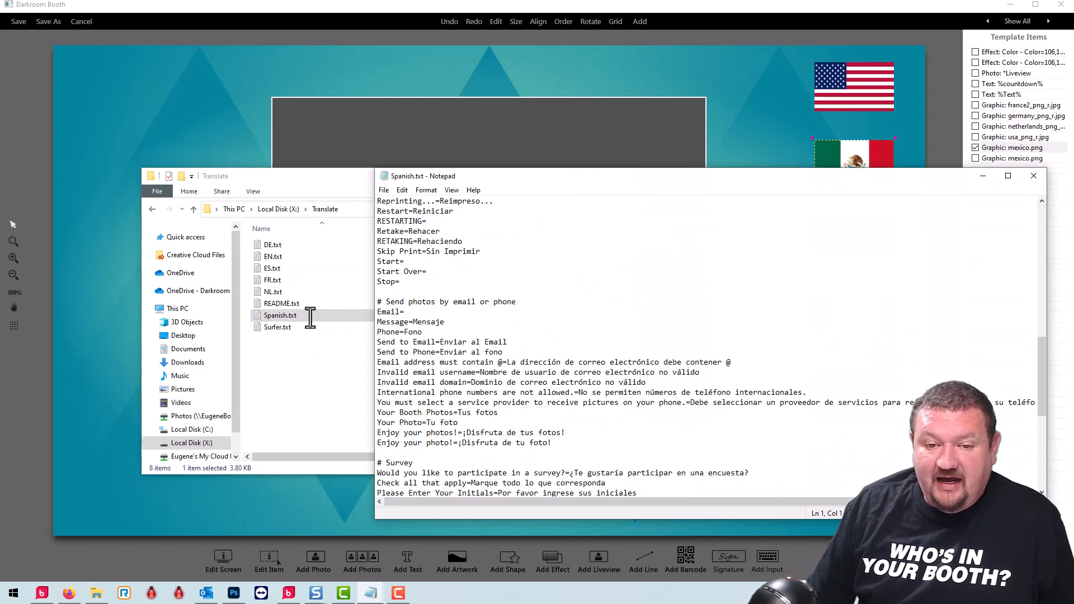
scroll(342, 391, "down", 9)
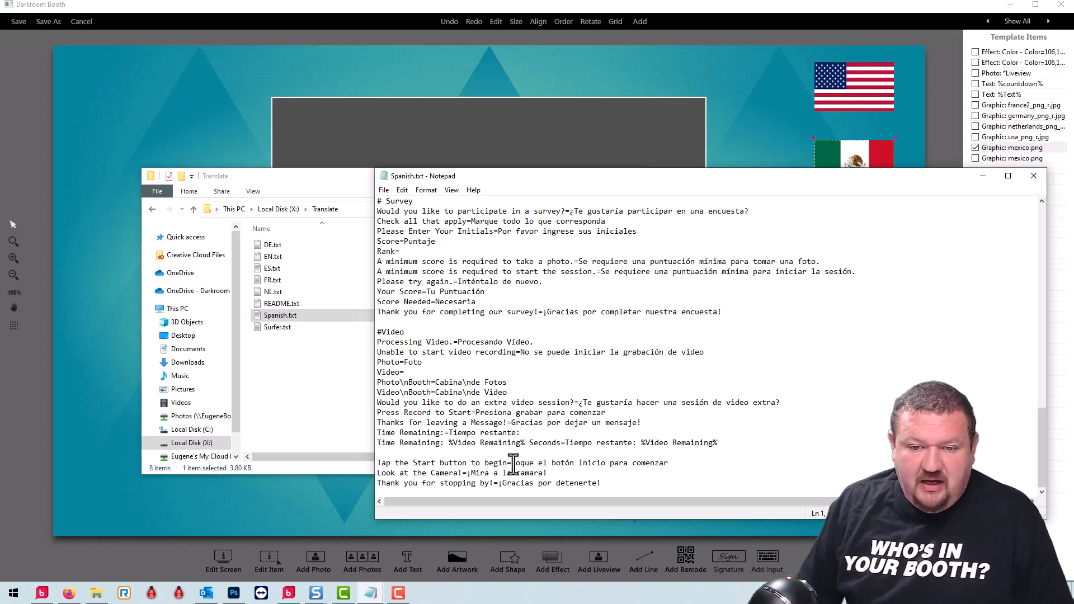
Return to Darkroom Booth, leave the screen template editor without saving, and go to the event's Start Text setting.
left_click(187, 570)
left_click(81, 21)
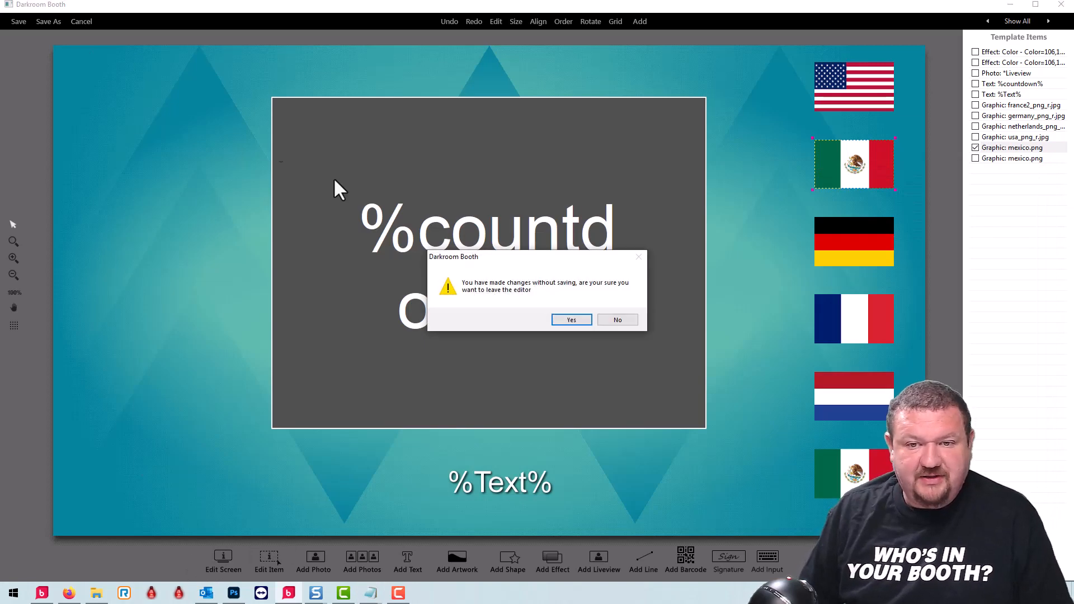
left_click(570, 323)
left_click(319, 111)
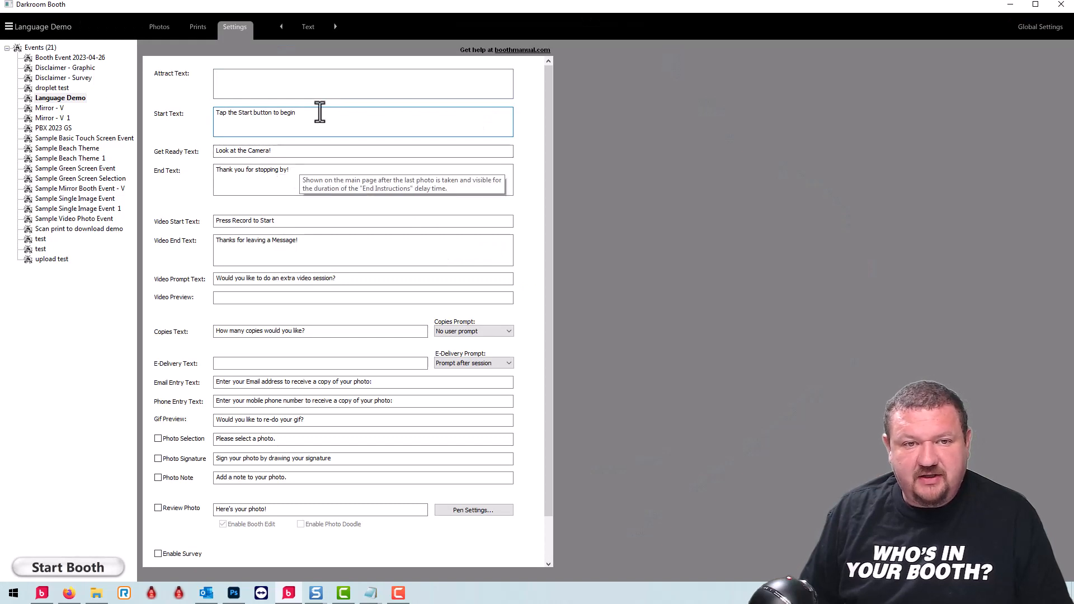
Switch to Spanish.txt in Notepad and highlight the three custom prompt translations at the end of the file.
key("alt+Tab")
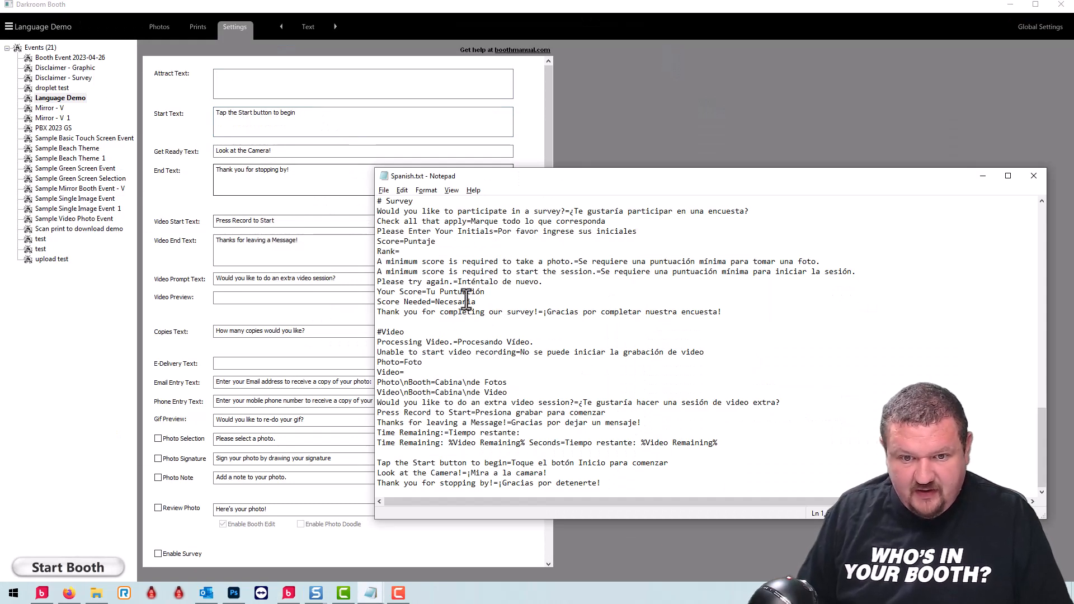
left_click_drag(607, 478, 375, 461)
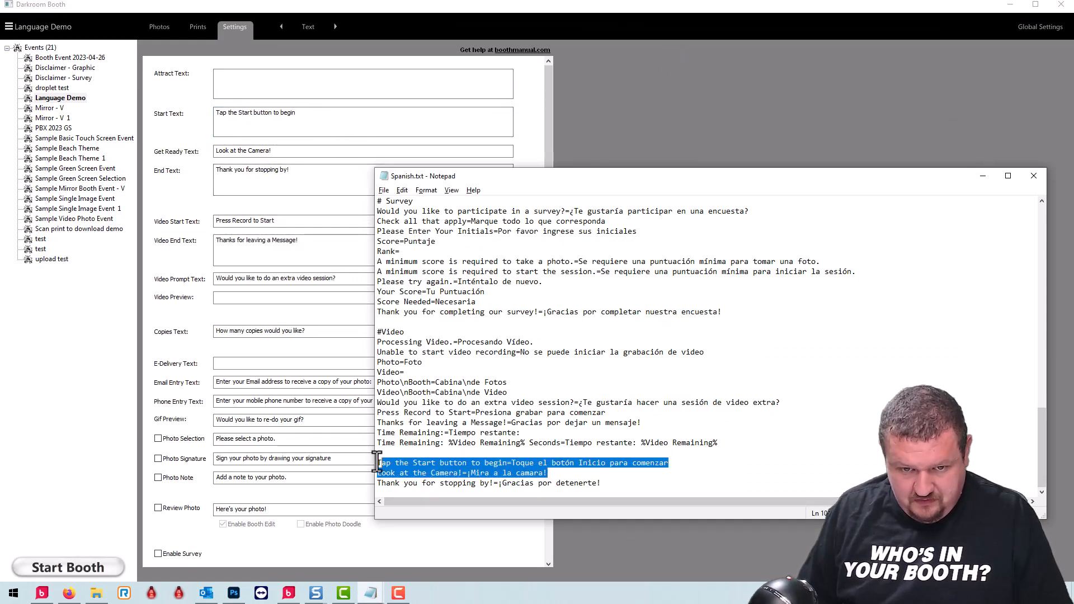
left_click(606, 484)
left_click_drag(606, 484, 369, 454)
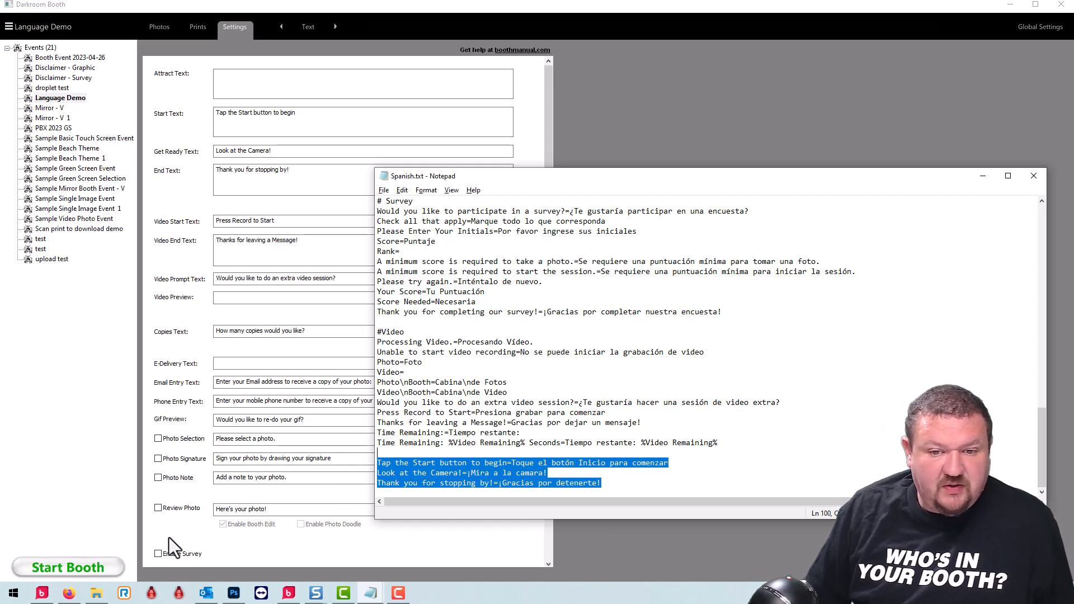
Launch booth mode, run a test session from the lower Mexican flag, and exit booth mode.
left_click(69, 566)
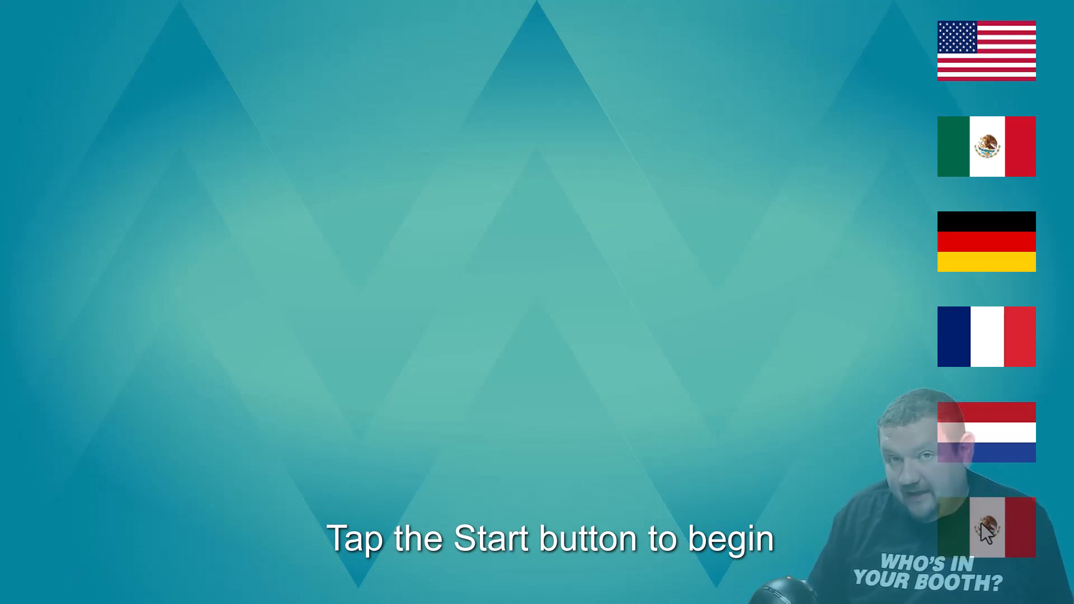
left_click(981, 523)
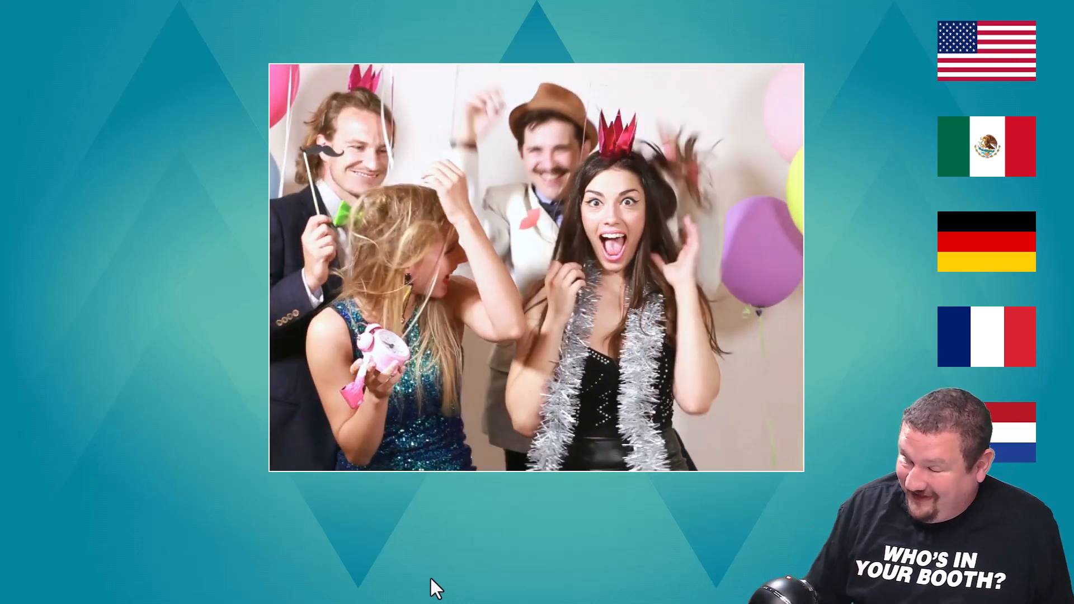
key("Escape")
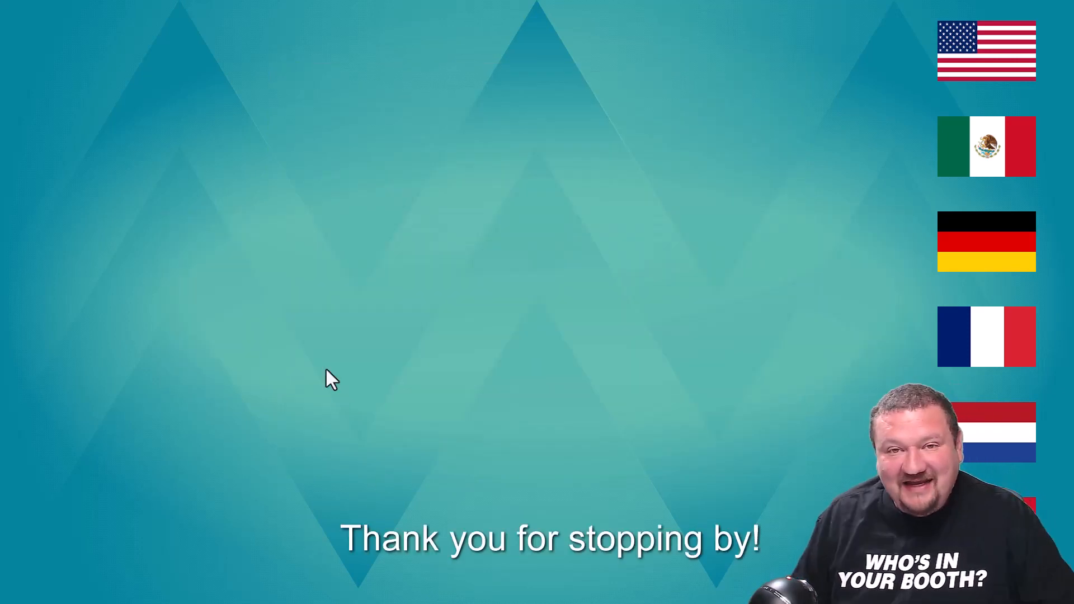
key("Escape")
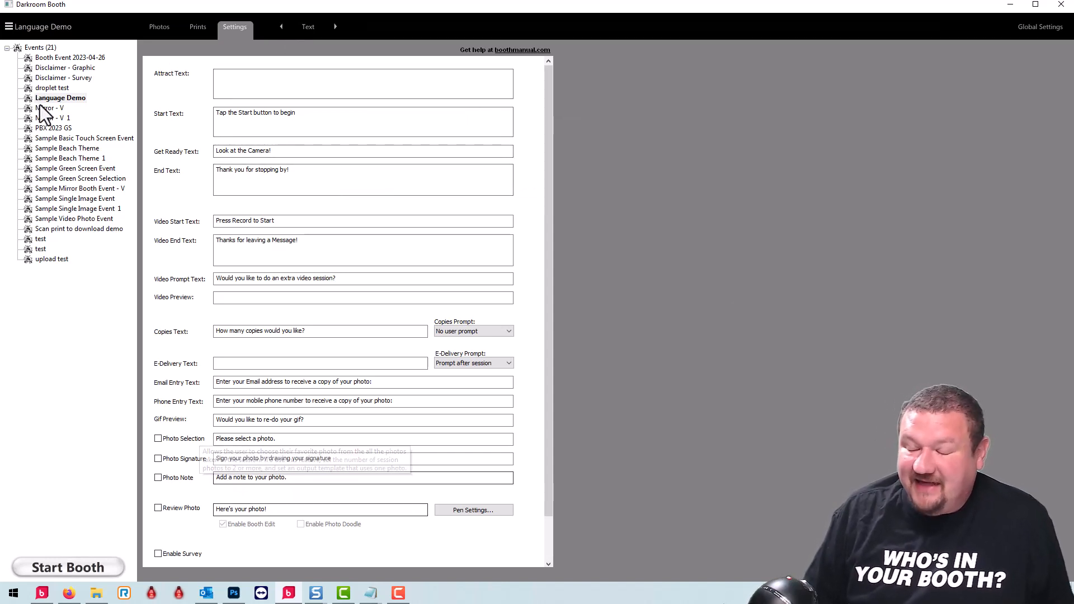
Set the Language Demo event's language to [Windows Default] in its event properties.
left_click(76, 100)
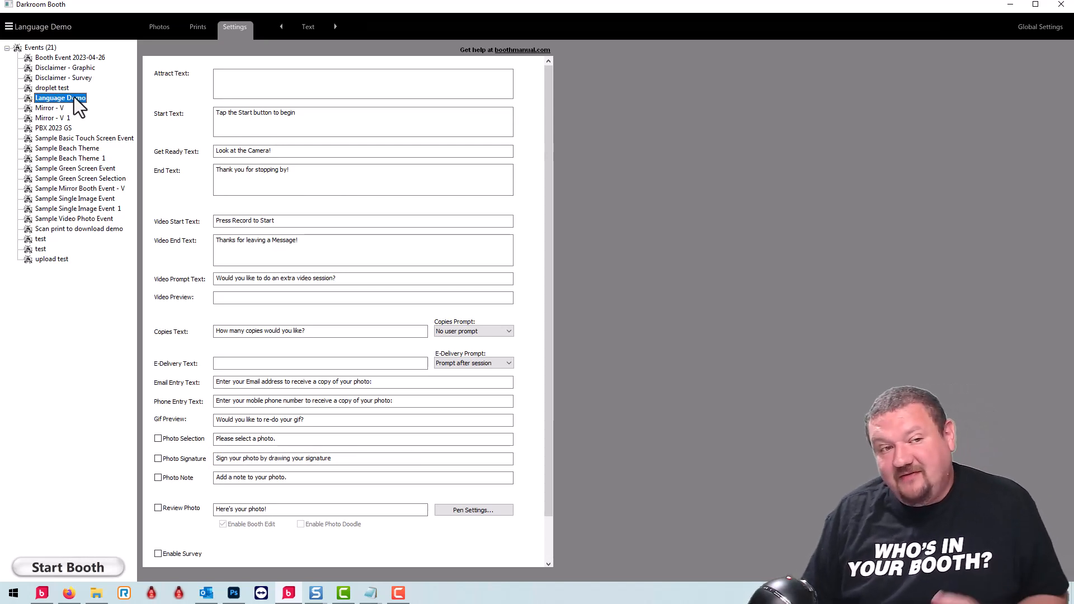
double_click(73, 98)
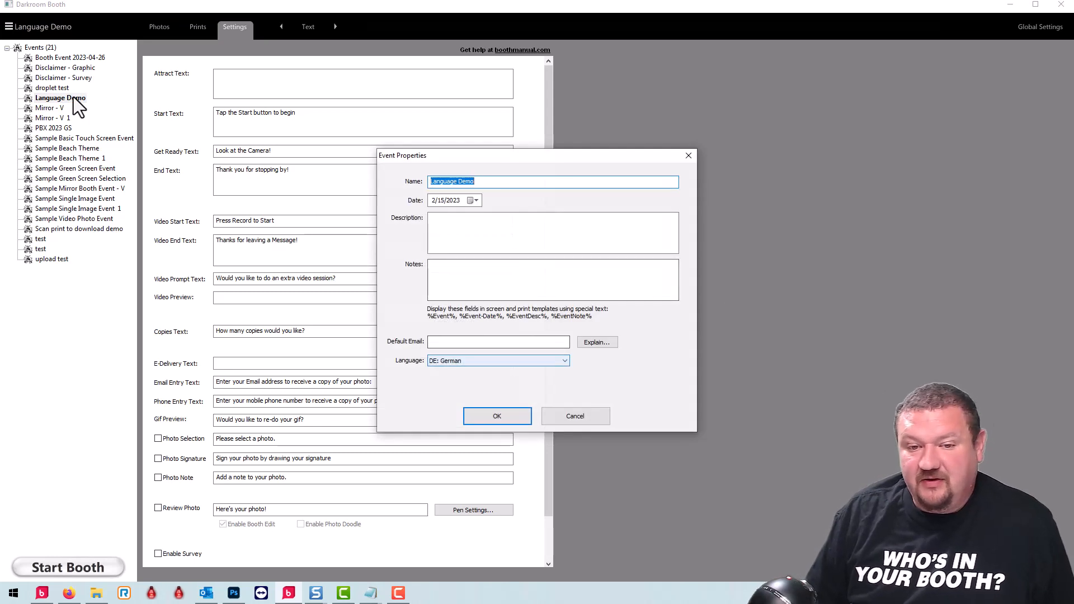
left_click(463, 361)
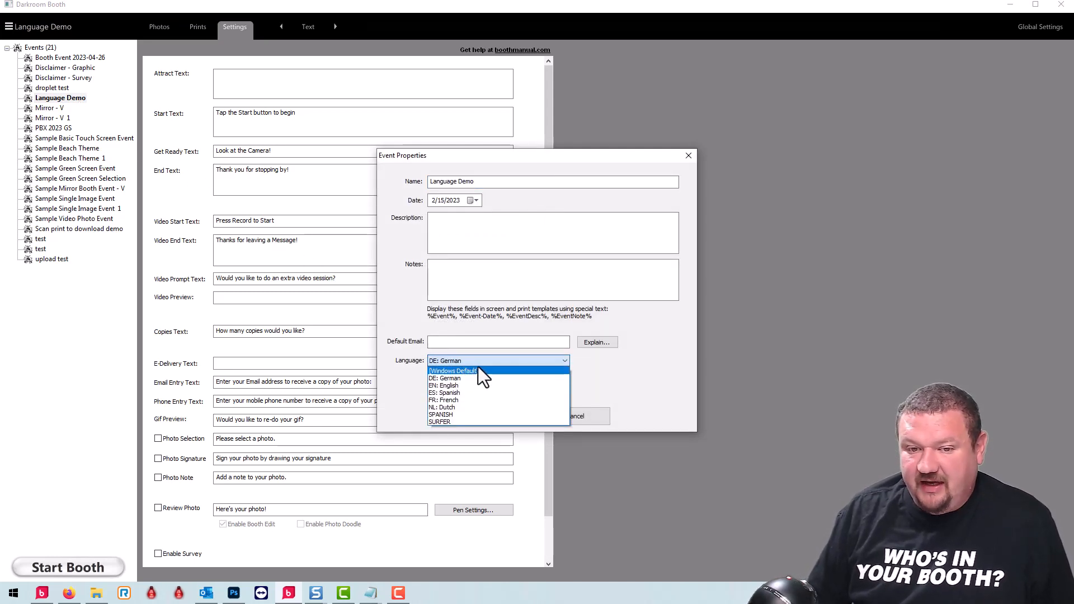
left_click(485, 370)
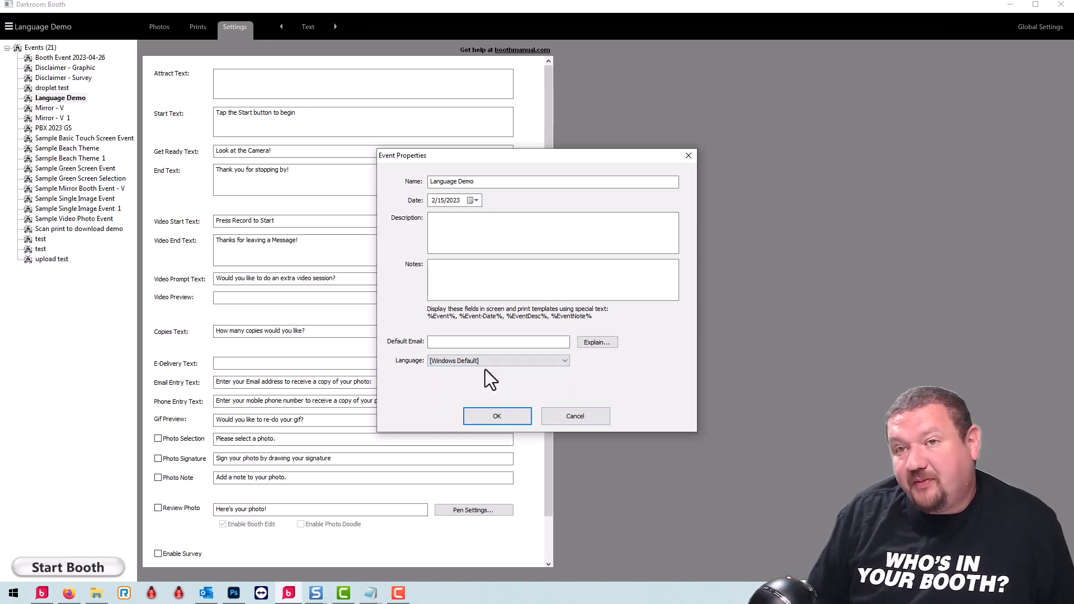
left_click(512, 421)
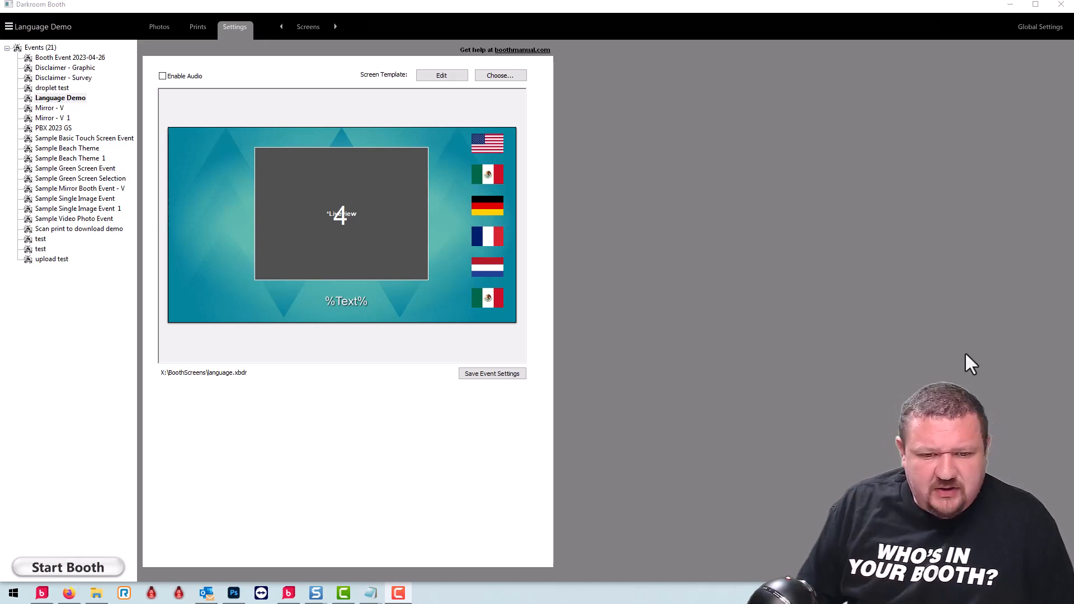
Check the translation files in File Explorer's Translate folder and return to Darkroom Booth's Screens settings.
left_click(96, 592)
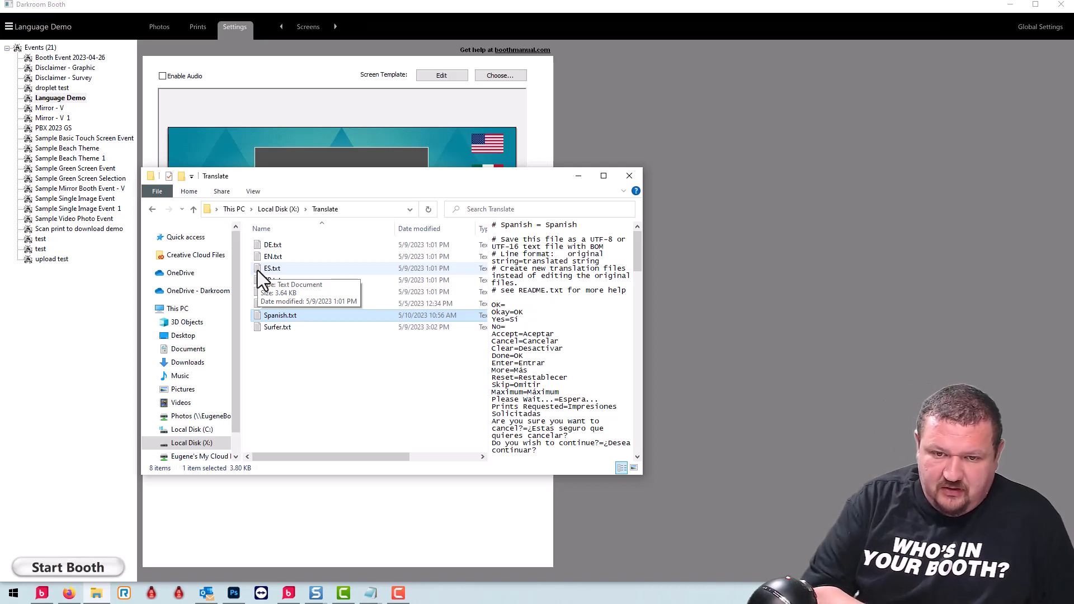
left_click(500, 149)
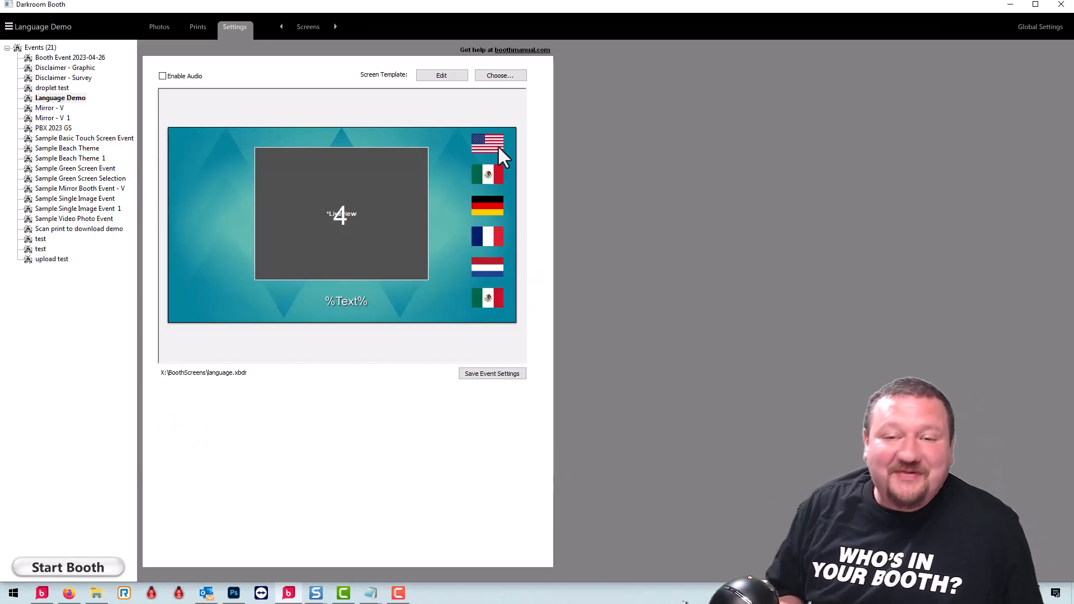